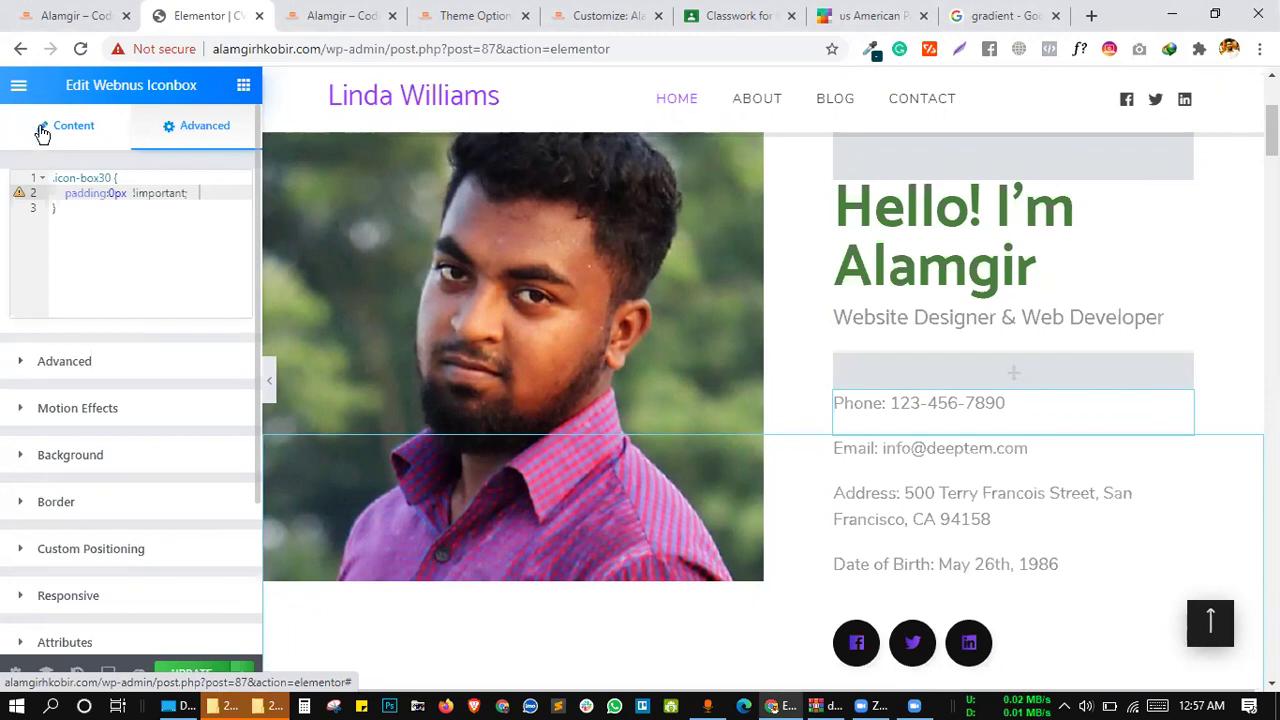
Copy the icon box's 0px padding Custom CSS and update the Elementor page
left_click(94, 138)
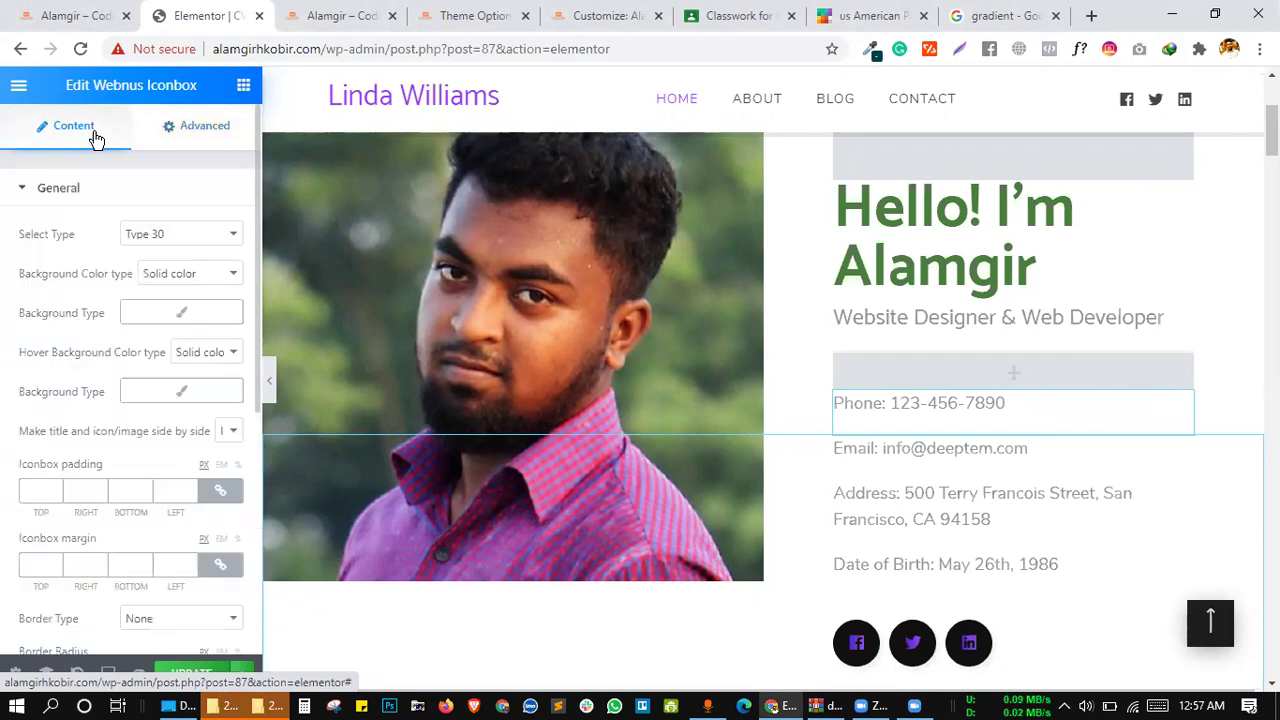
left_click(192, 128)
scroll(126, 560, "down", 3)
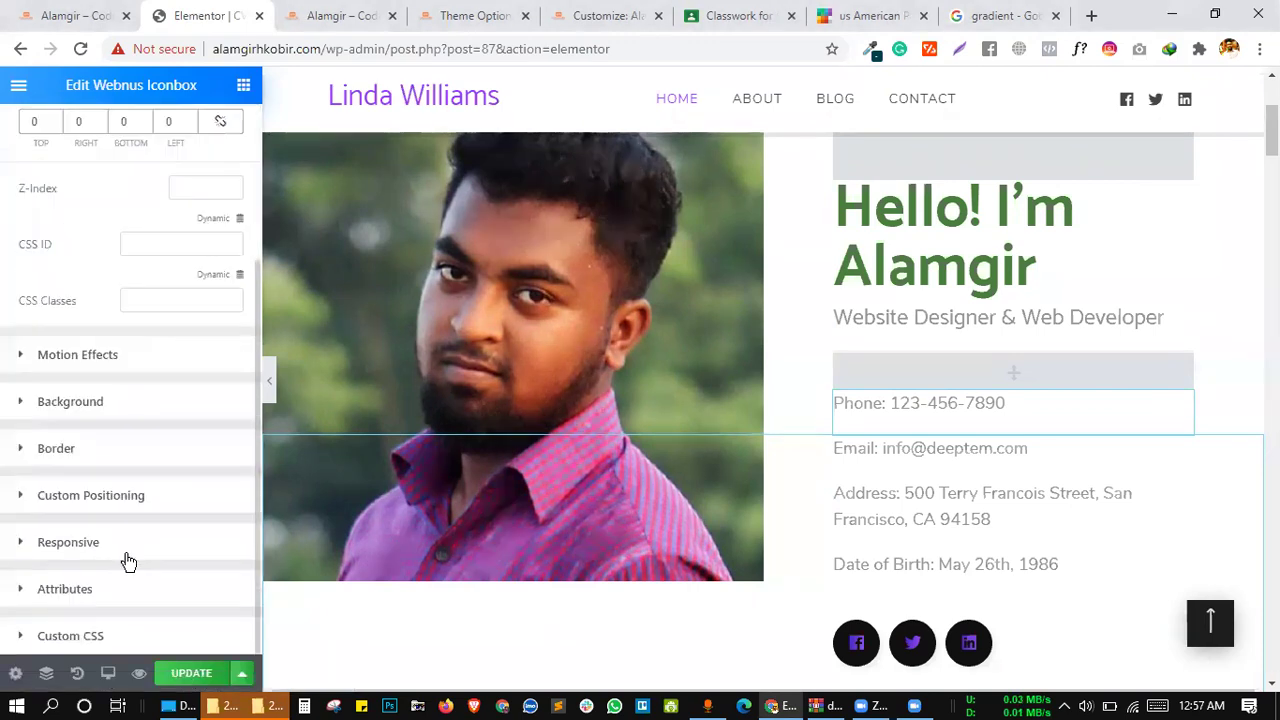
left_click(77, 636)
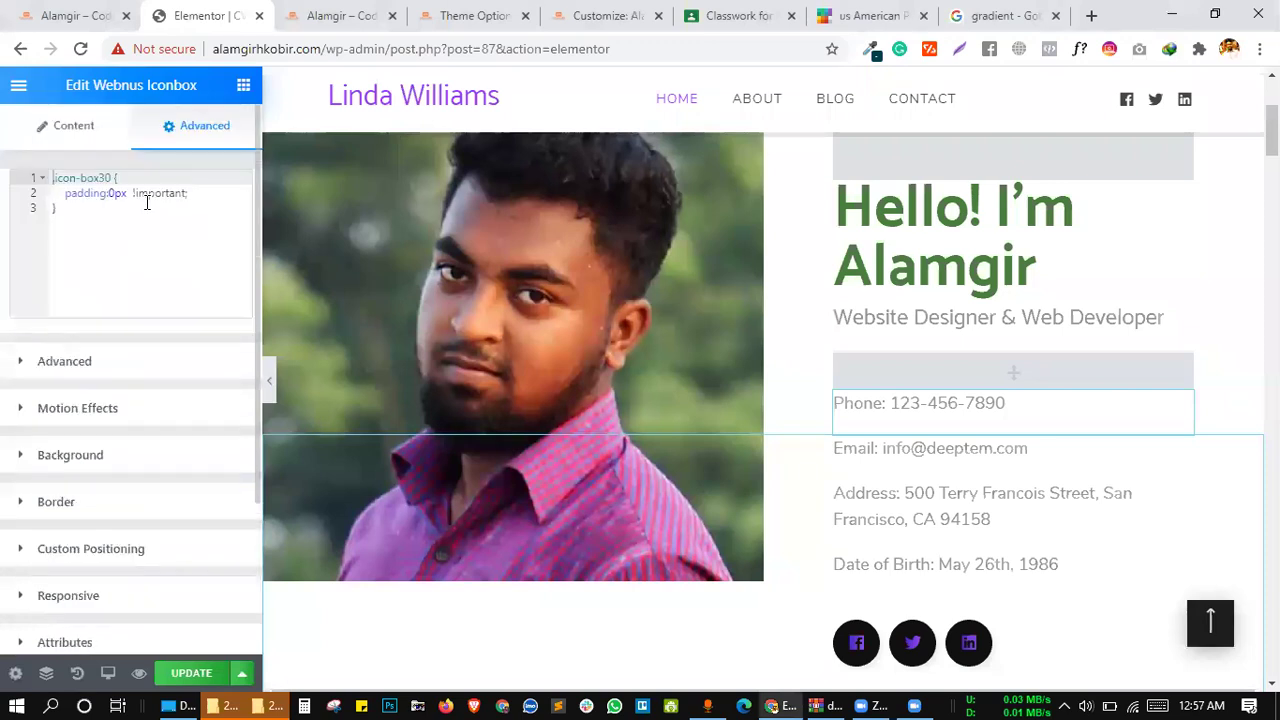
left_click_drag(77, 214, 12, 140)
key("ctrl+c")
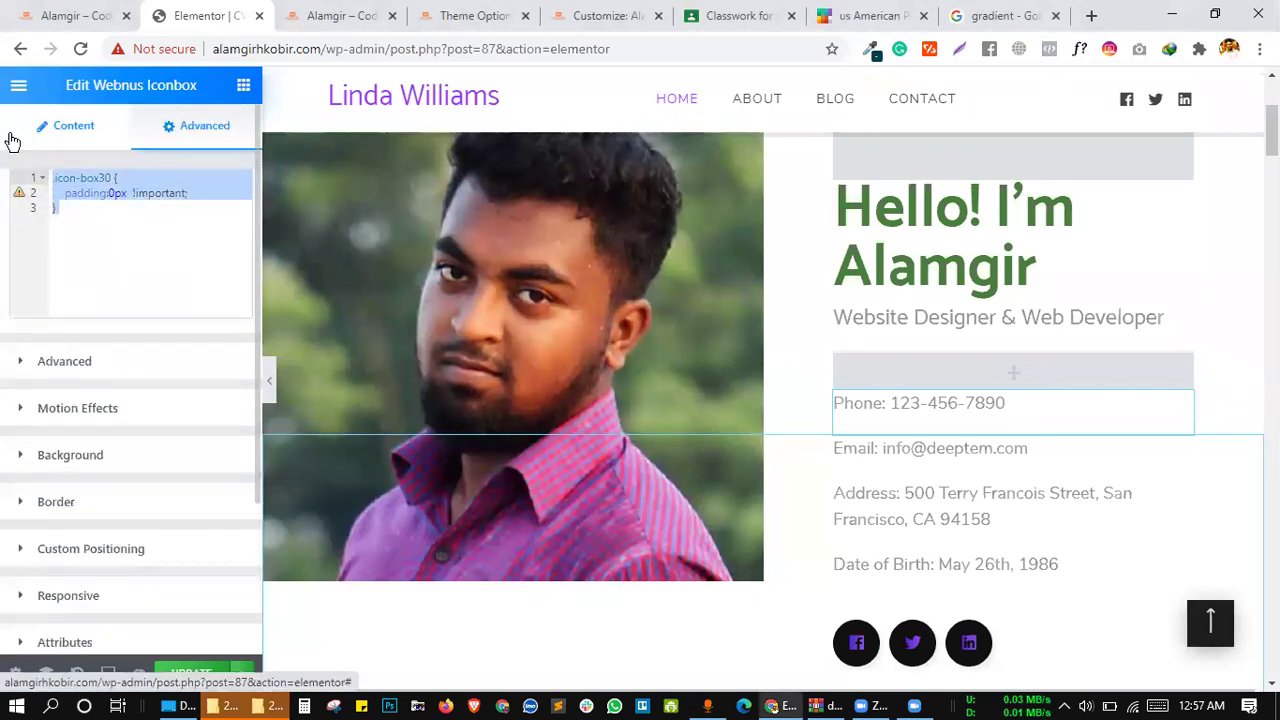
key("Right")
left_click(191, 673)
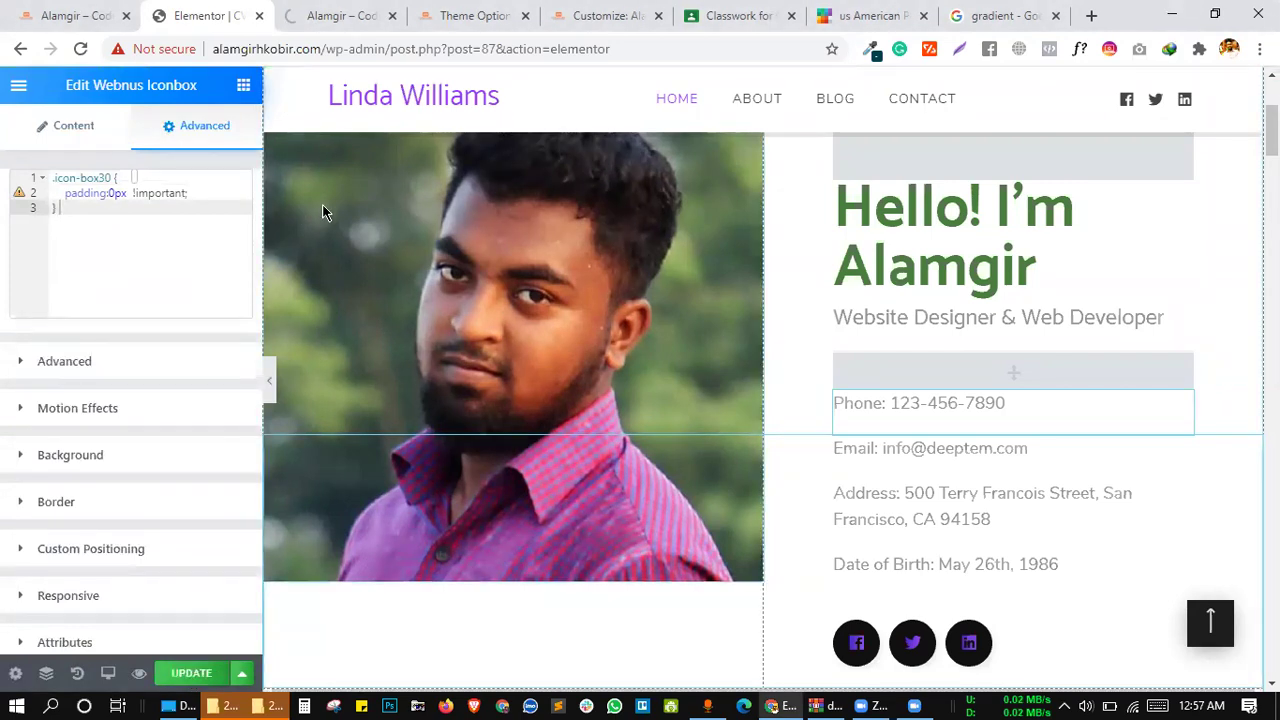
Check the site preview, then go to Google Classroom's CMBD-67 Classwork page
left_click(323, 17)
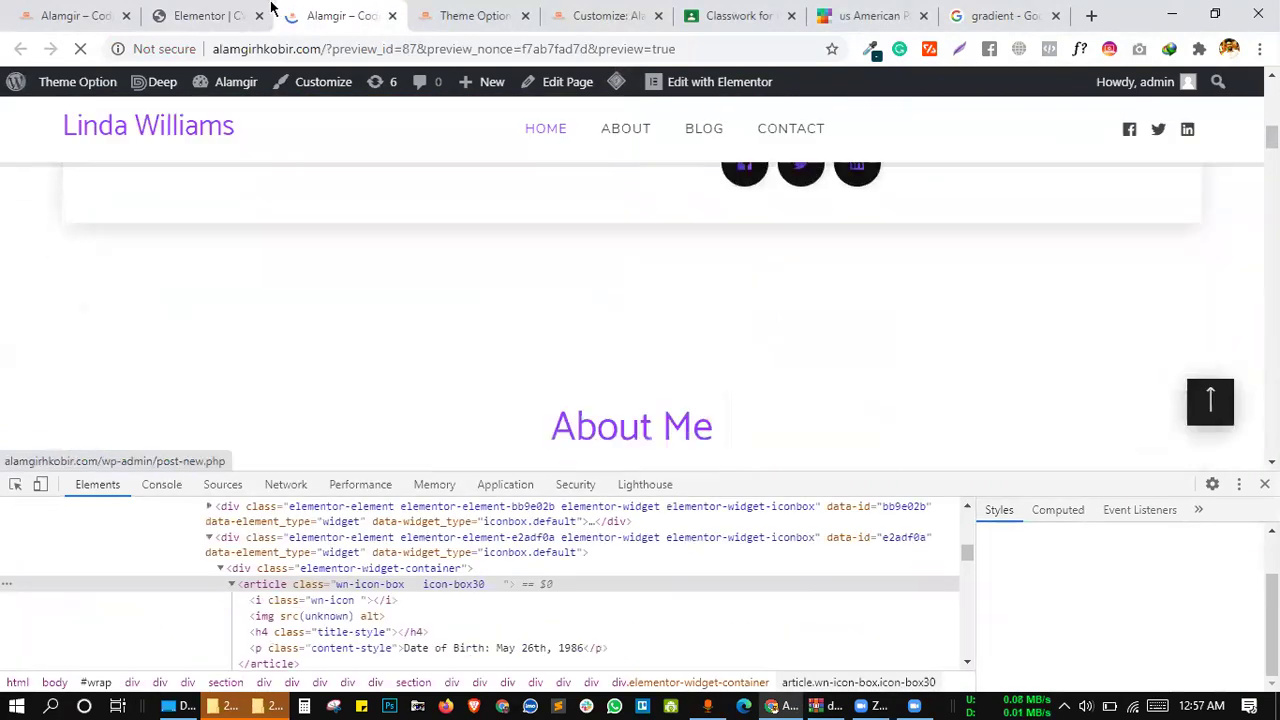
key("ctrl+shift+Tab")
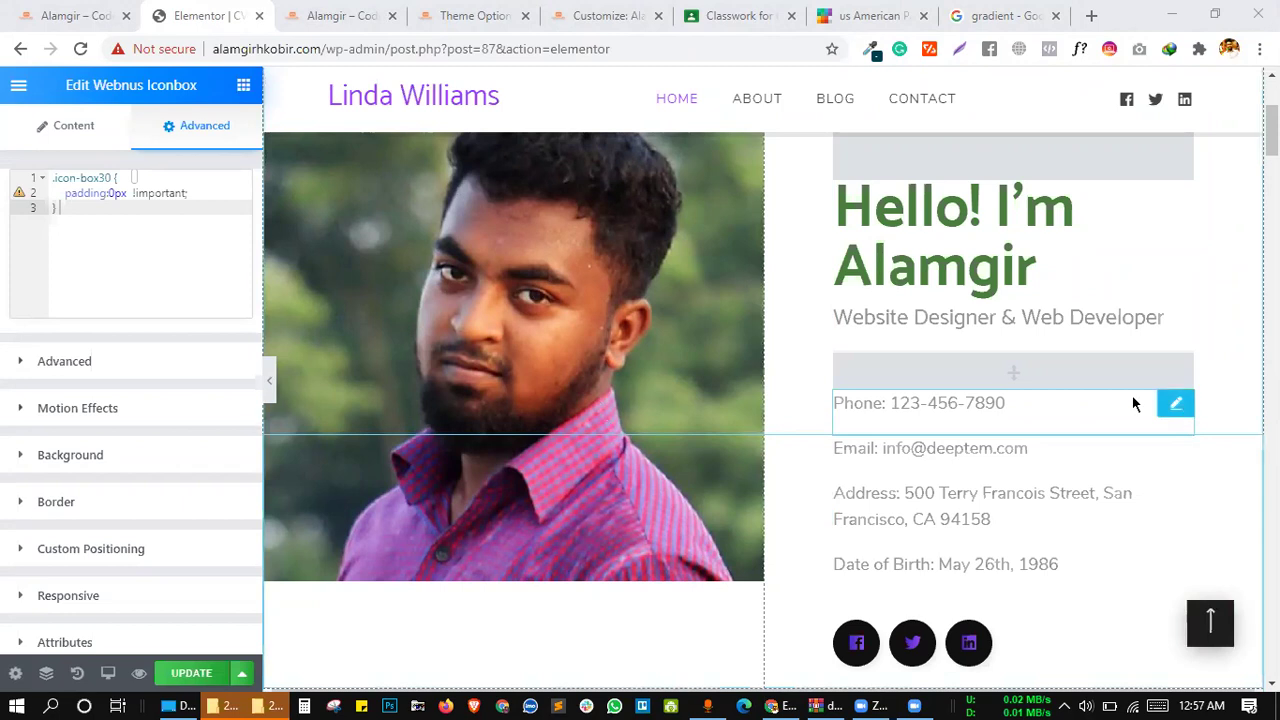
left_click(331, 14)
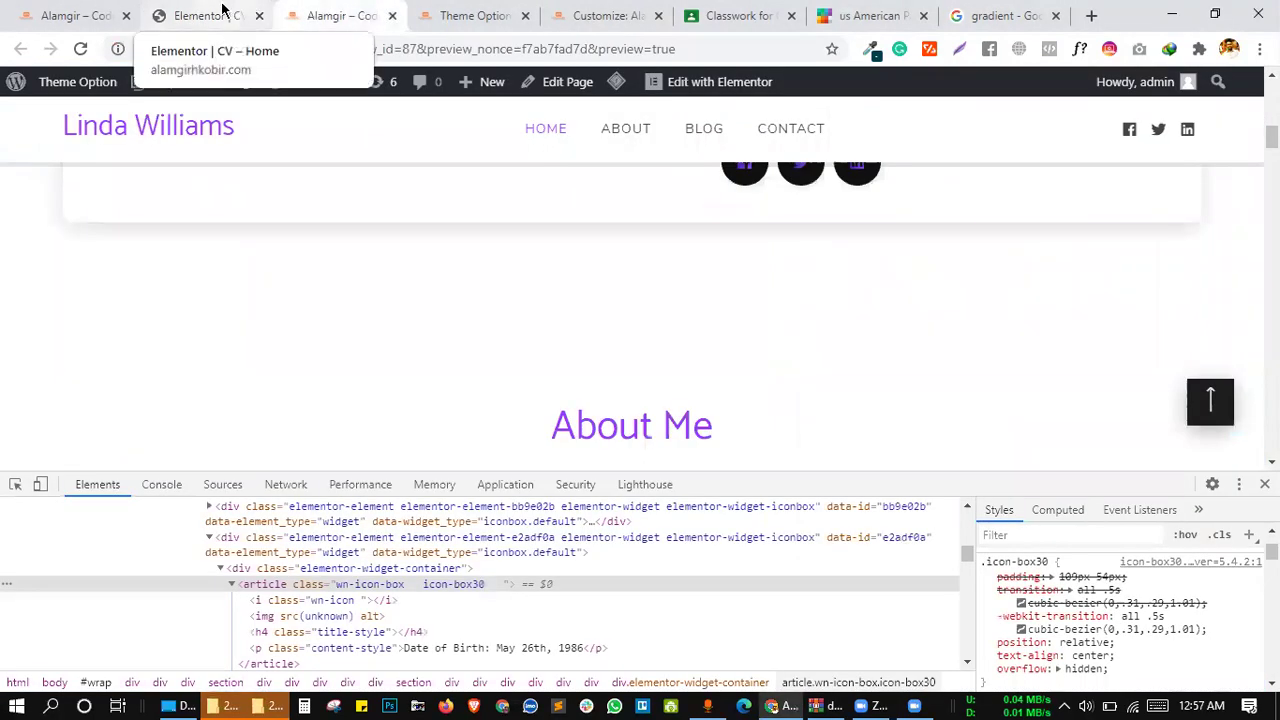
left_click(228, 12)
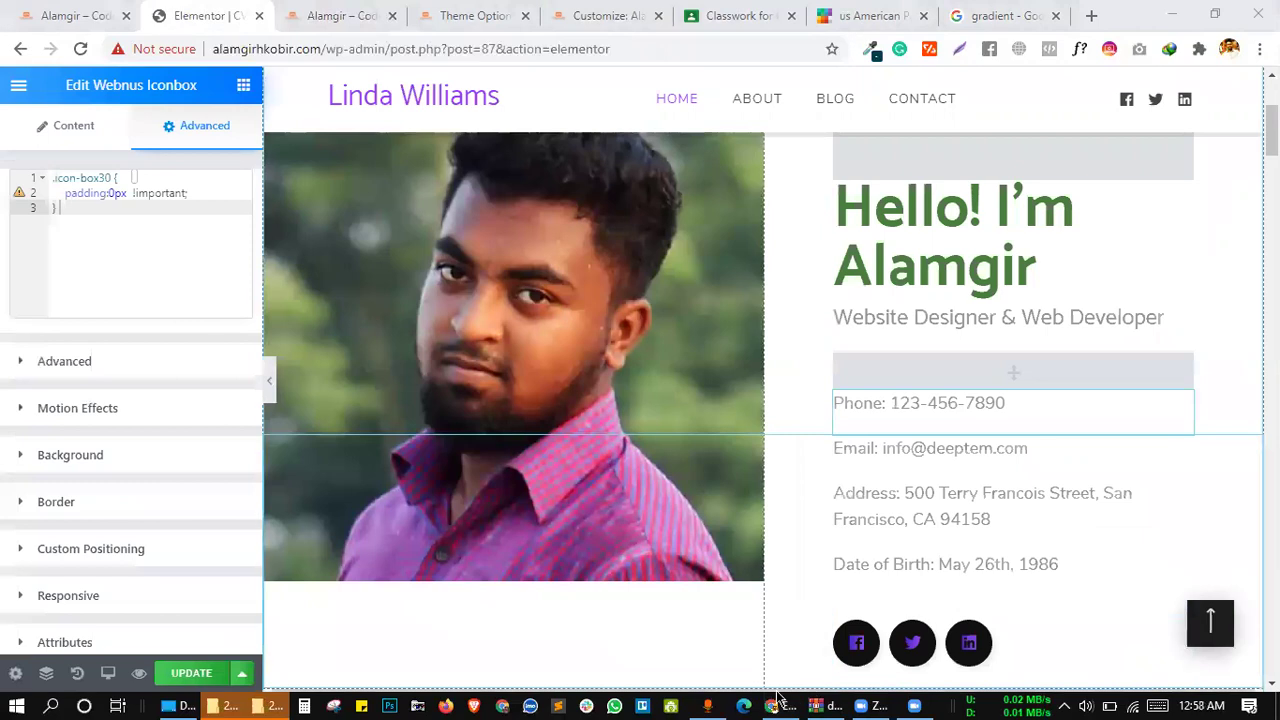
left_click(320, 12)
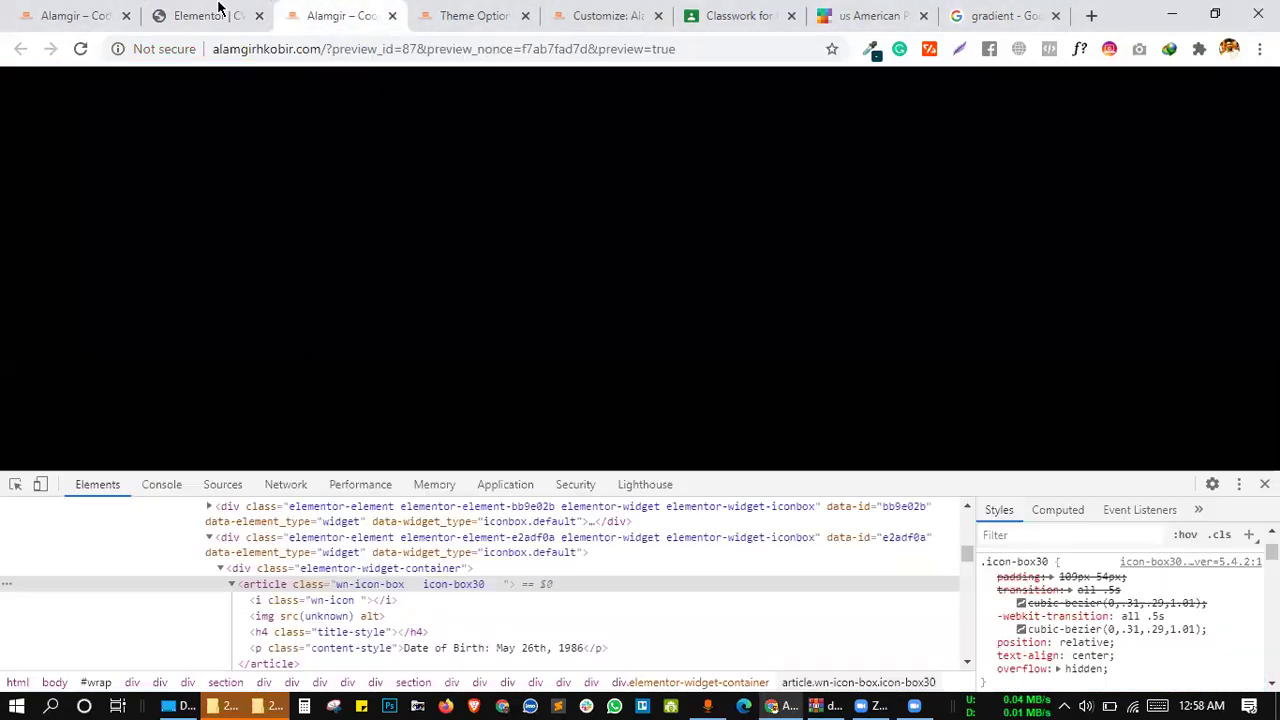
left_click(90, 12)
left_click(737, 12)
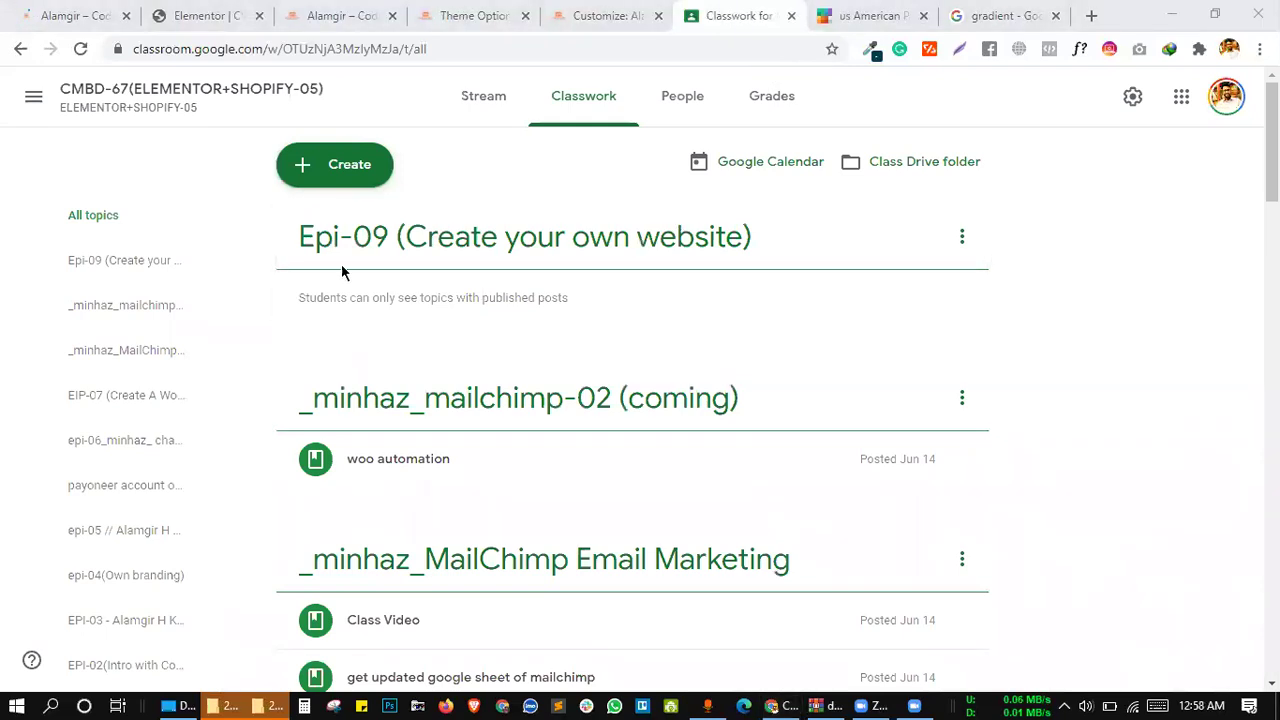
Post a 'Get Code' material with the pasted .icon-box30 CSS as its description under topic Epi-09
left_click(308, 166)
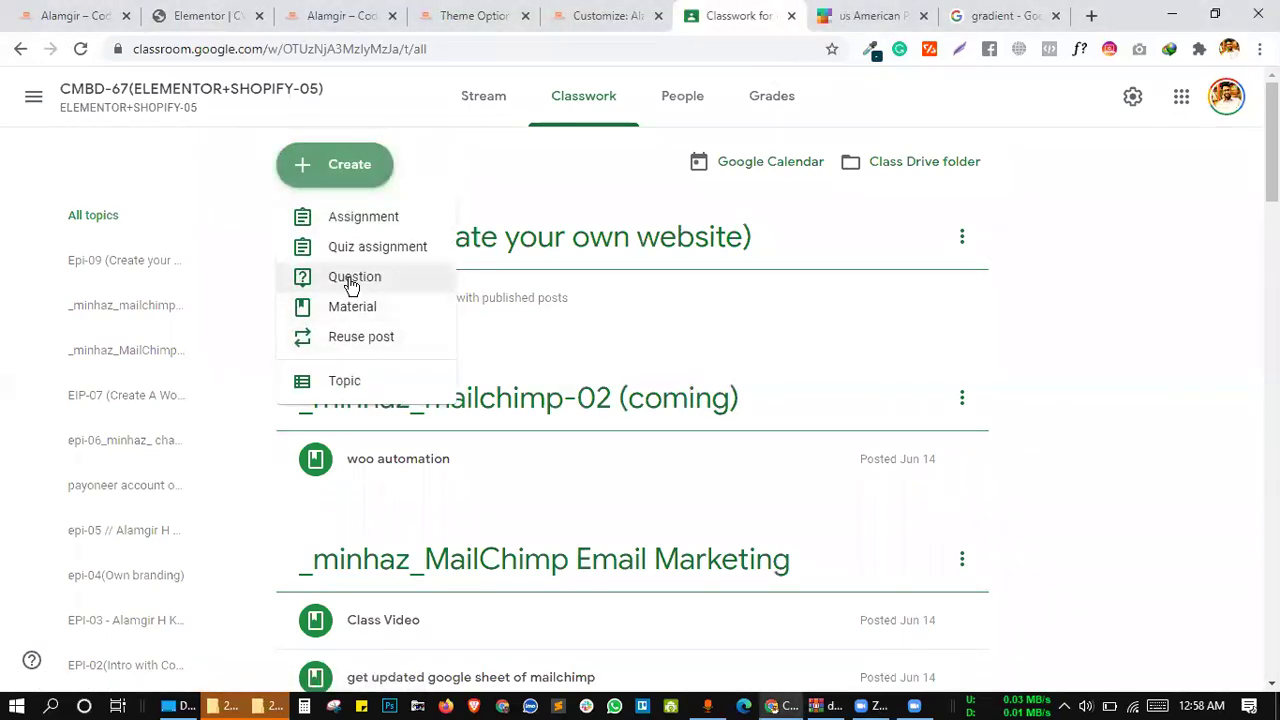
left_click(354, 314)
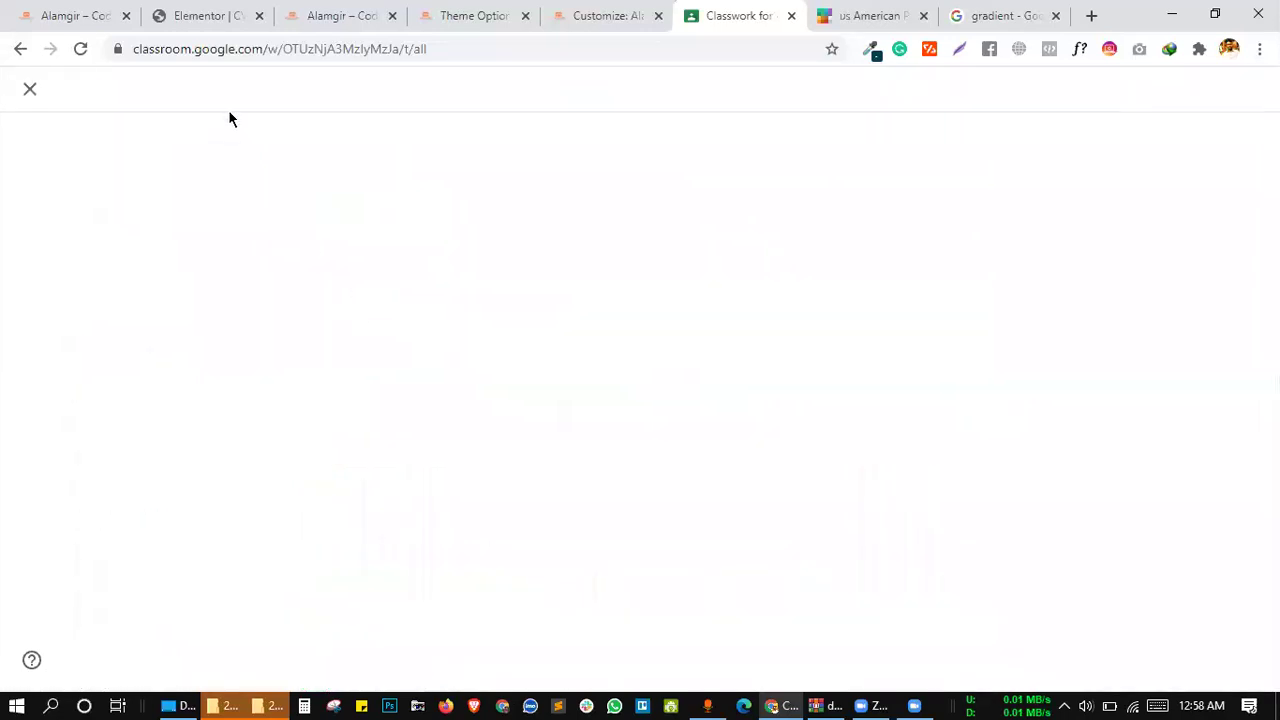
type("G")
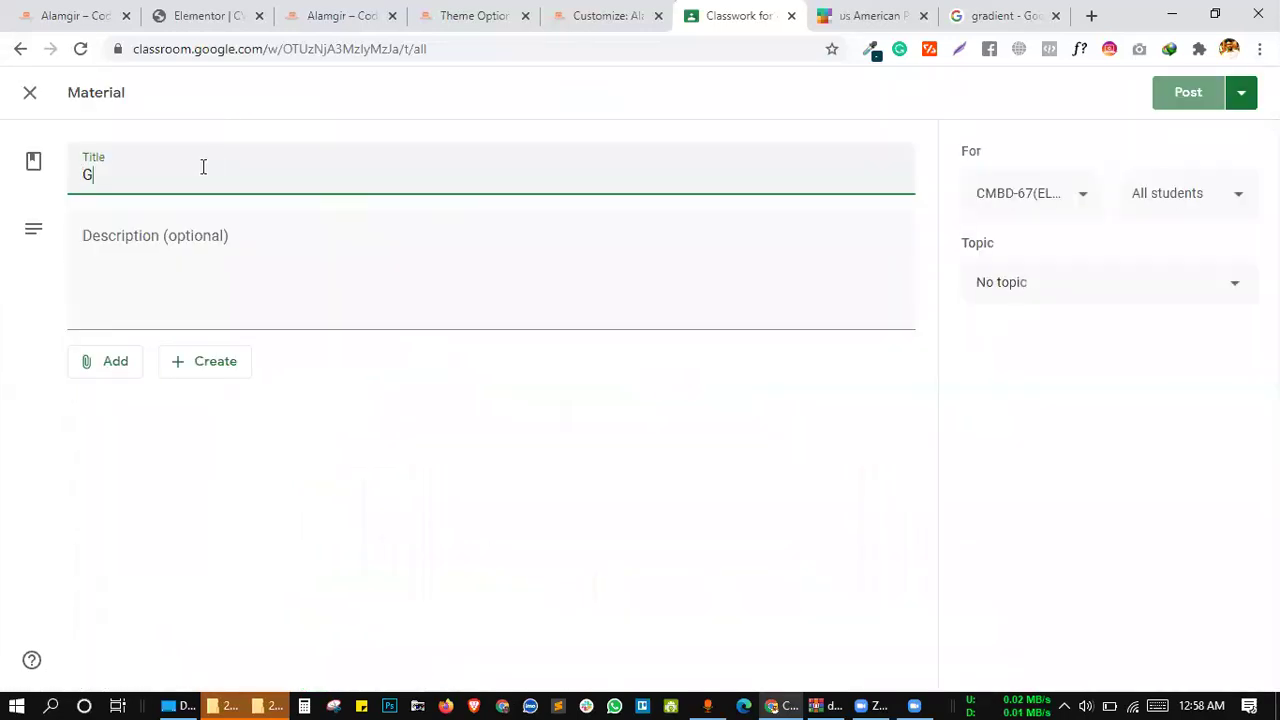
type("et Code")
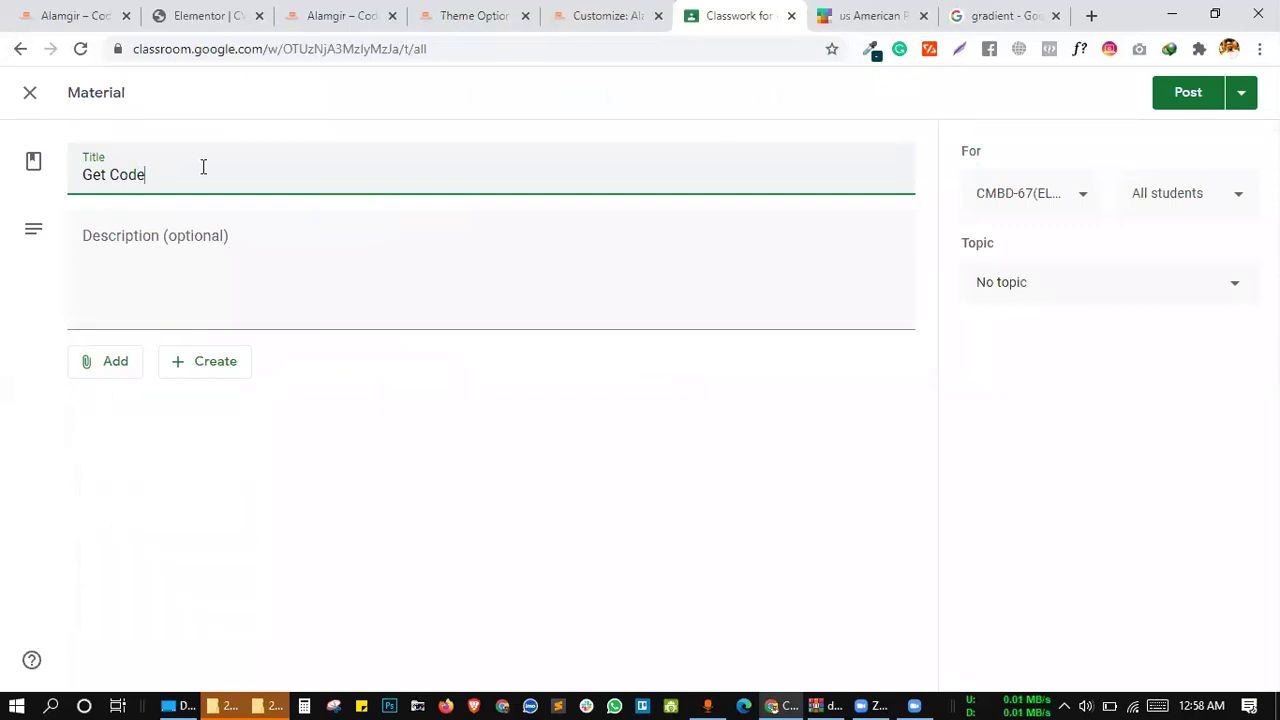
left_click(203, 228)
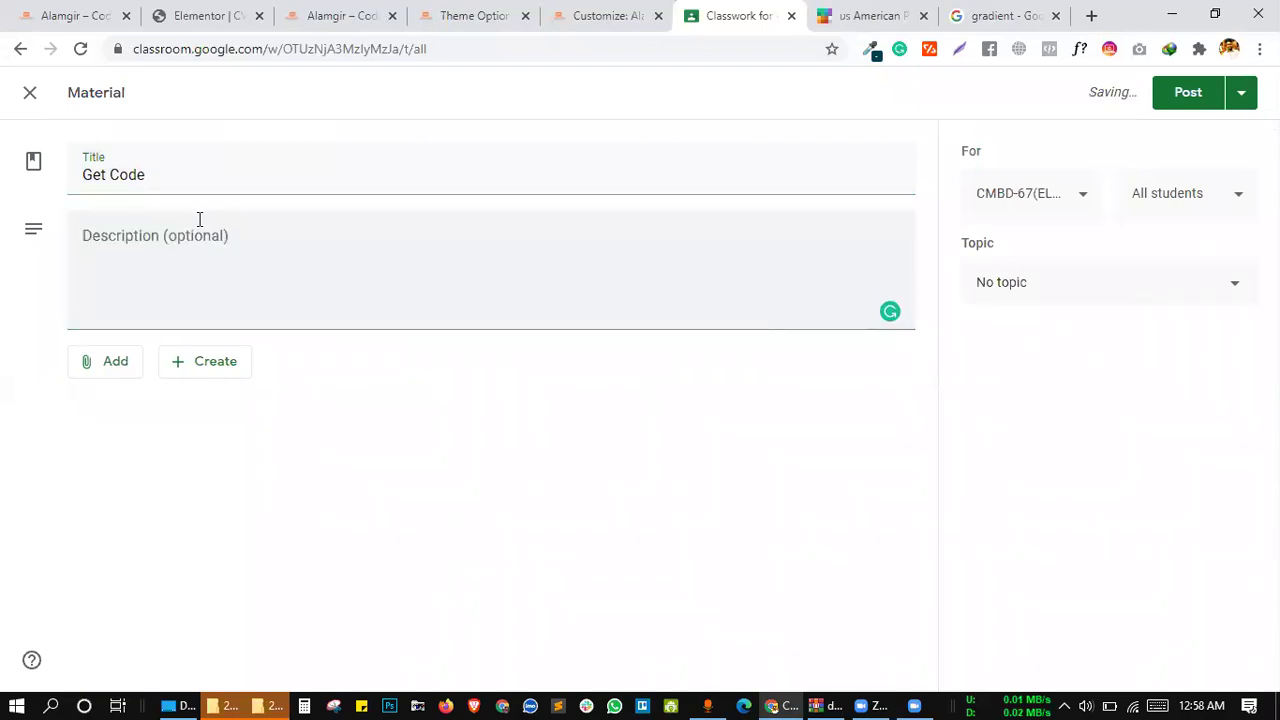
left_click(188, 236)
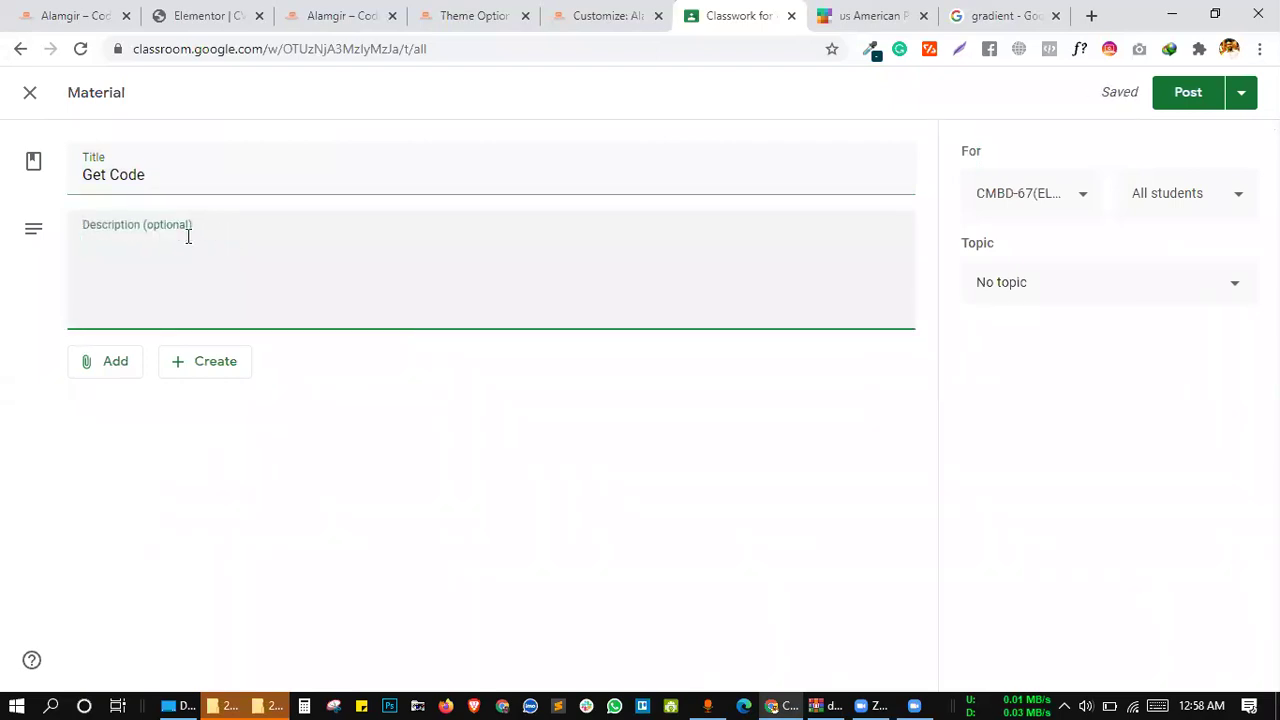
key("ctrl+v")
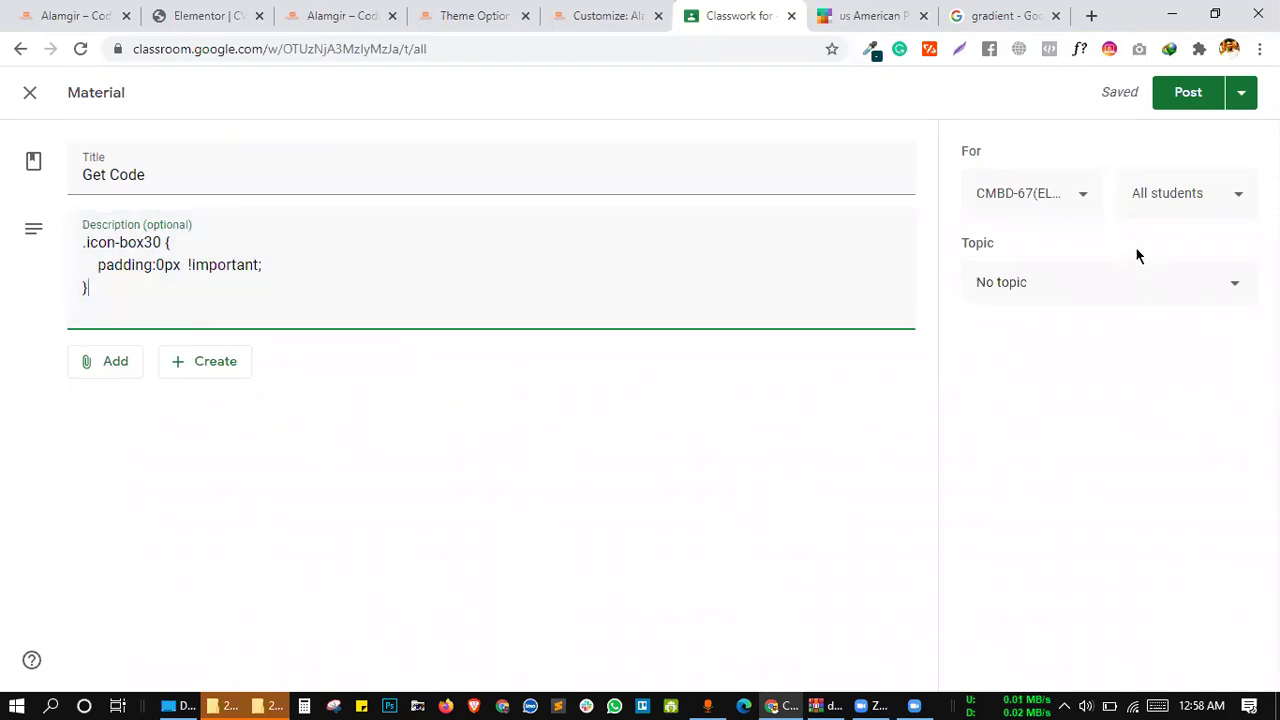
left_click(1110, 274)
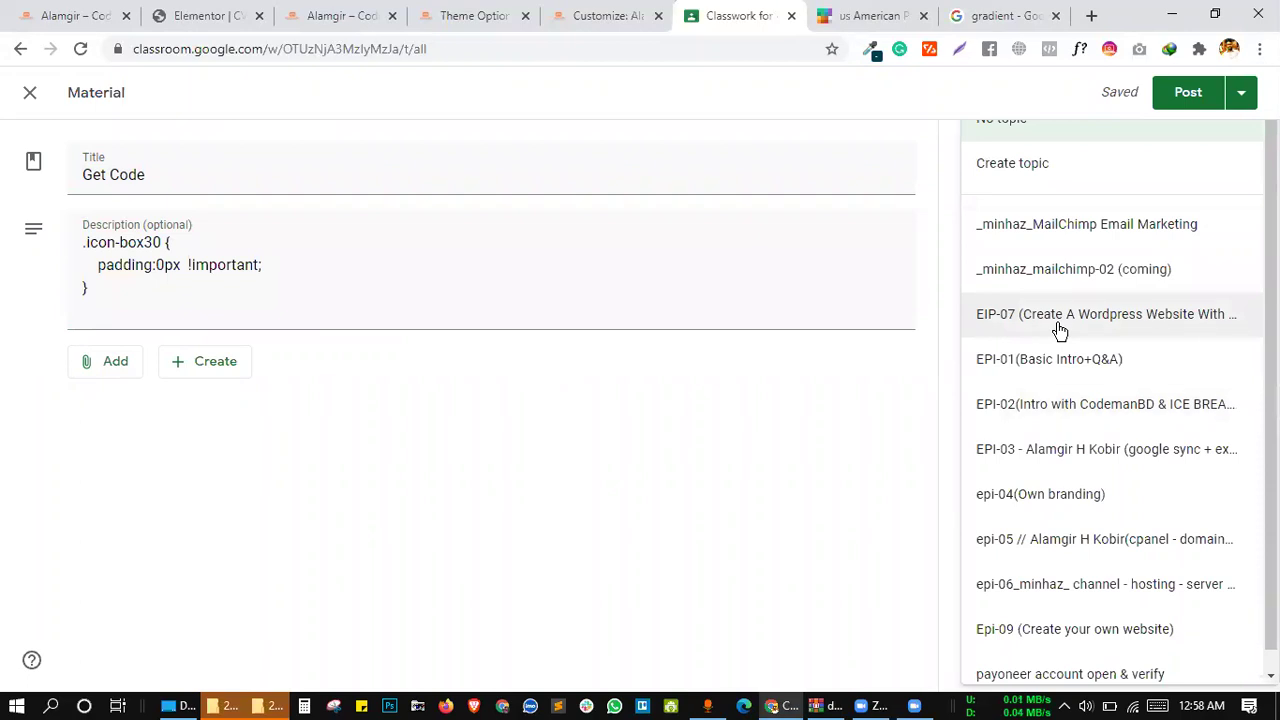
scroll(1063, 294, "down", 1)
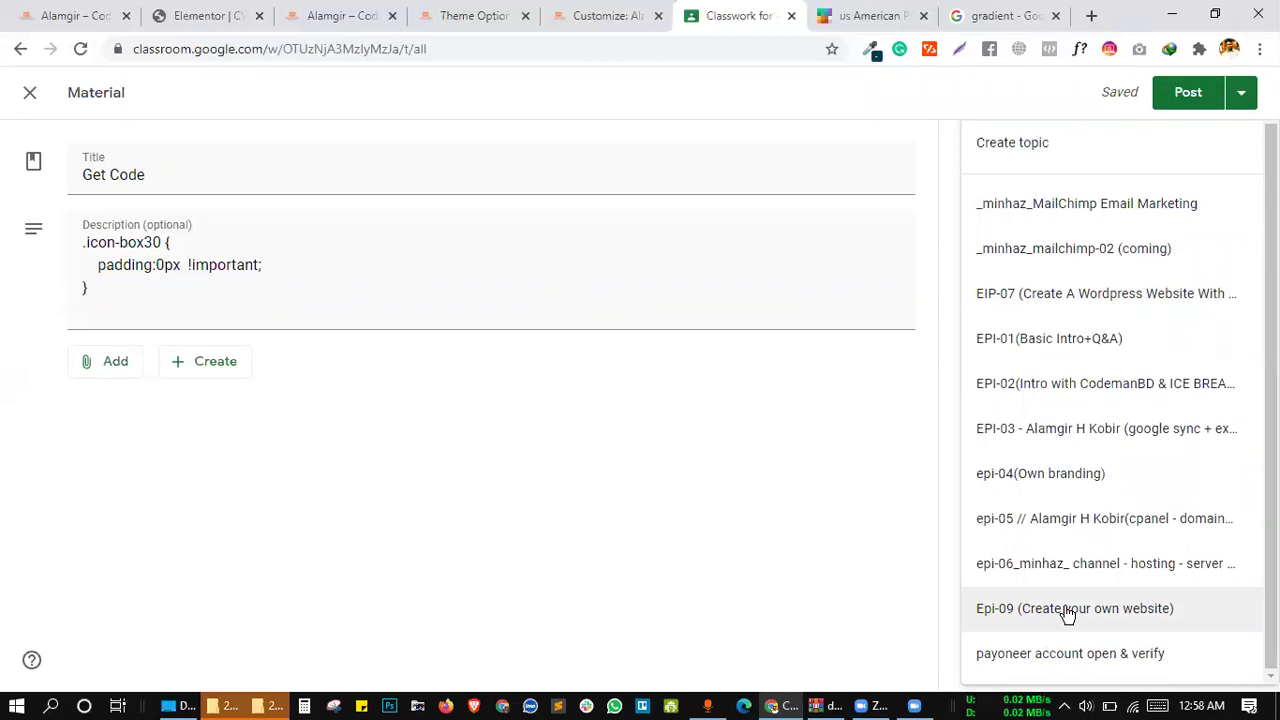
left_click(1045, 614)
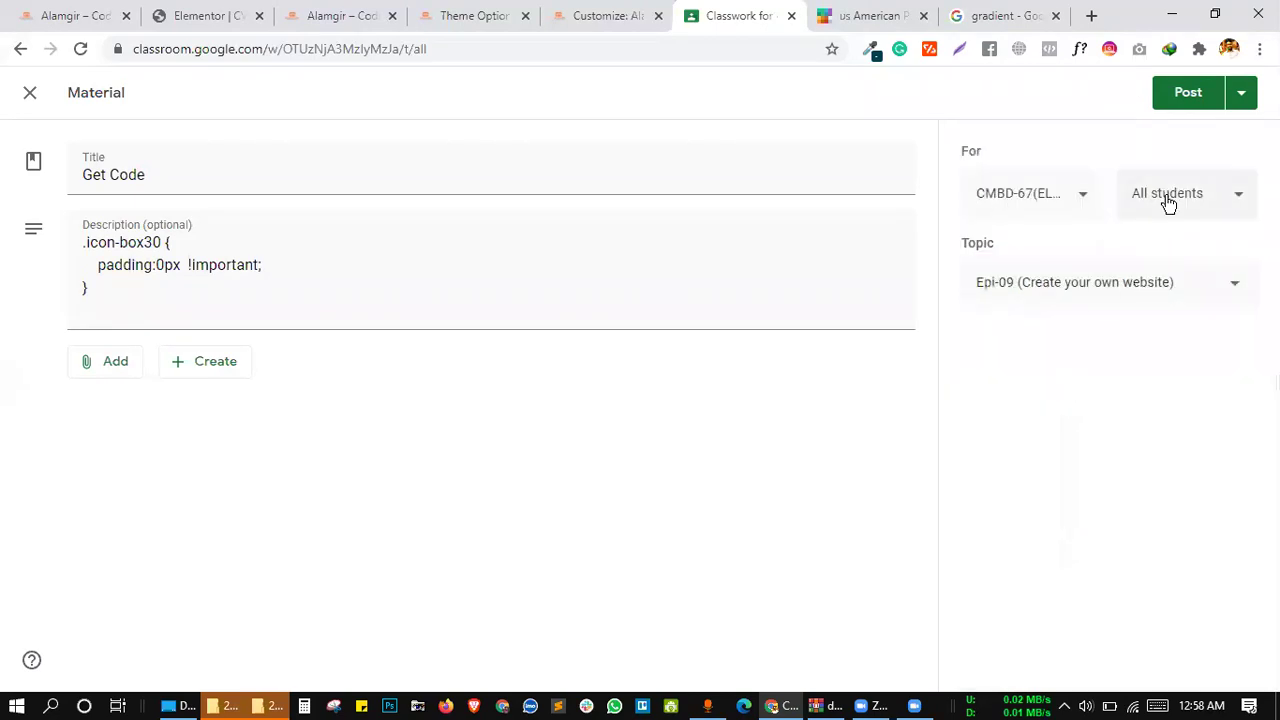
key("Return")
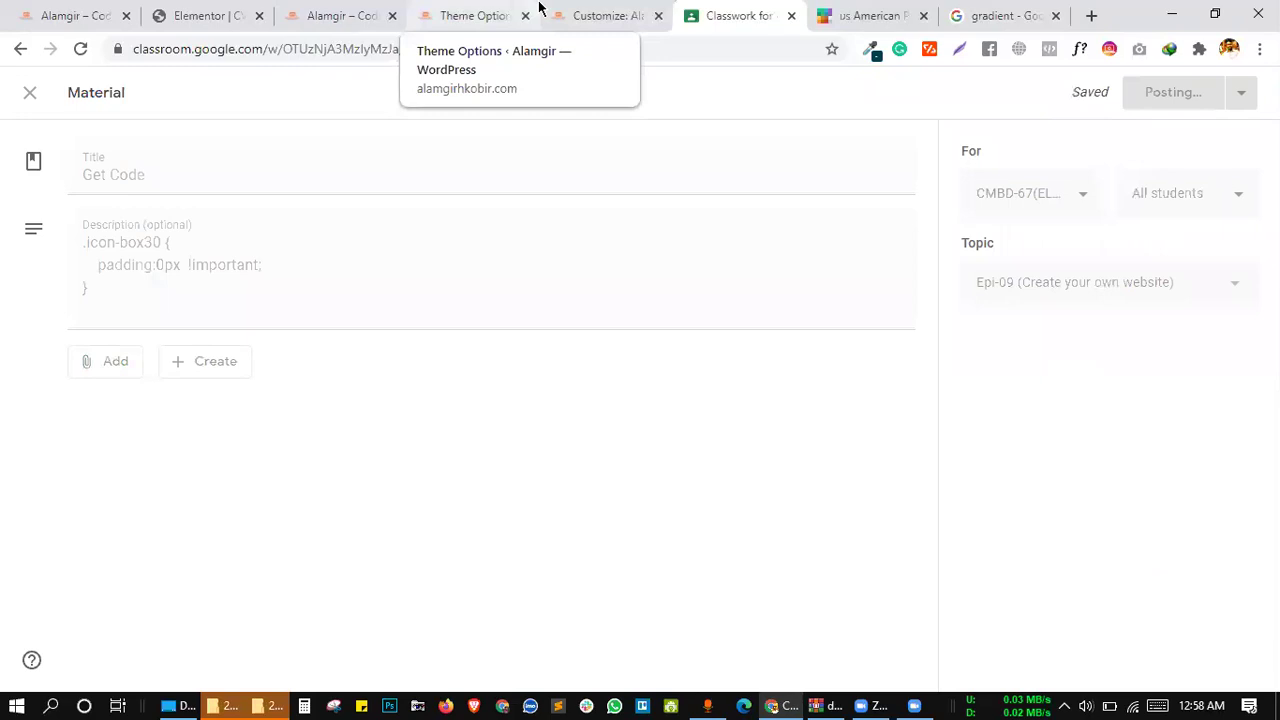
Look through the theme options, site preview and customizer tabs, ending on the Classwork page
left_click(458, 12)
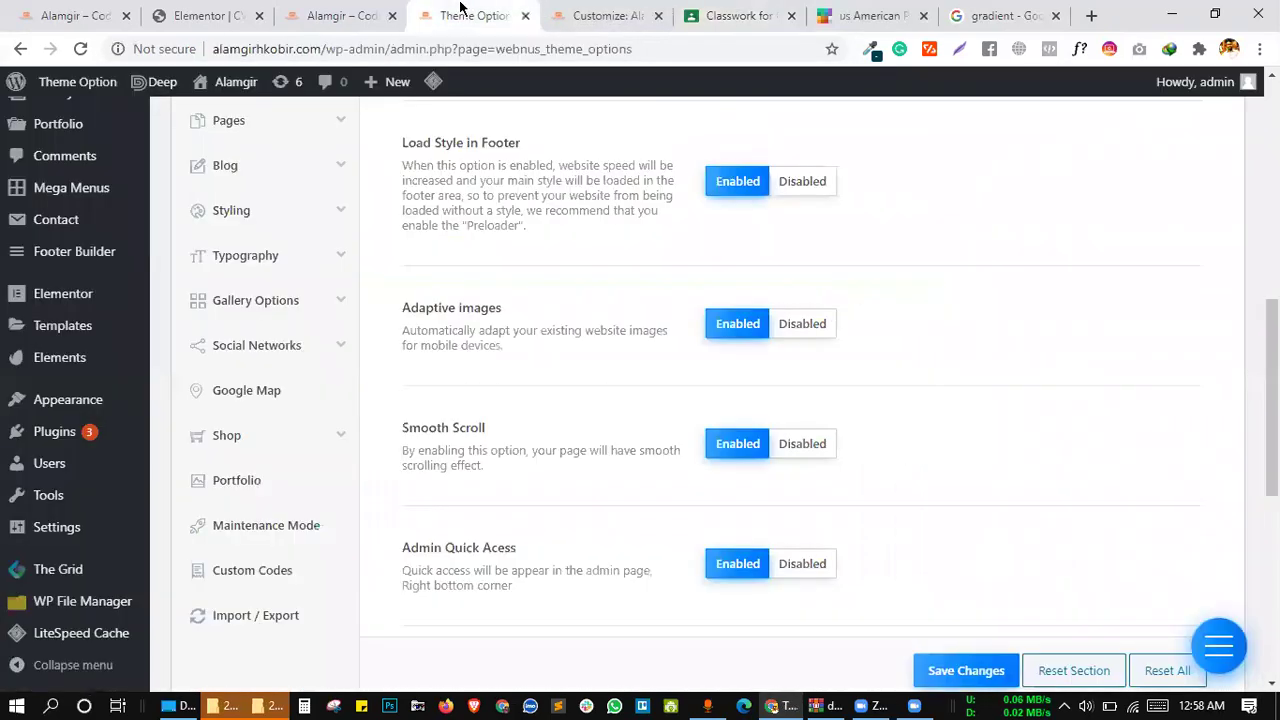
left_click(347, 12)
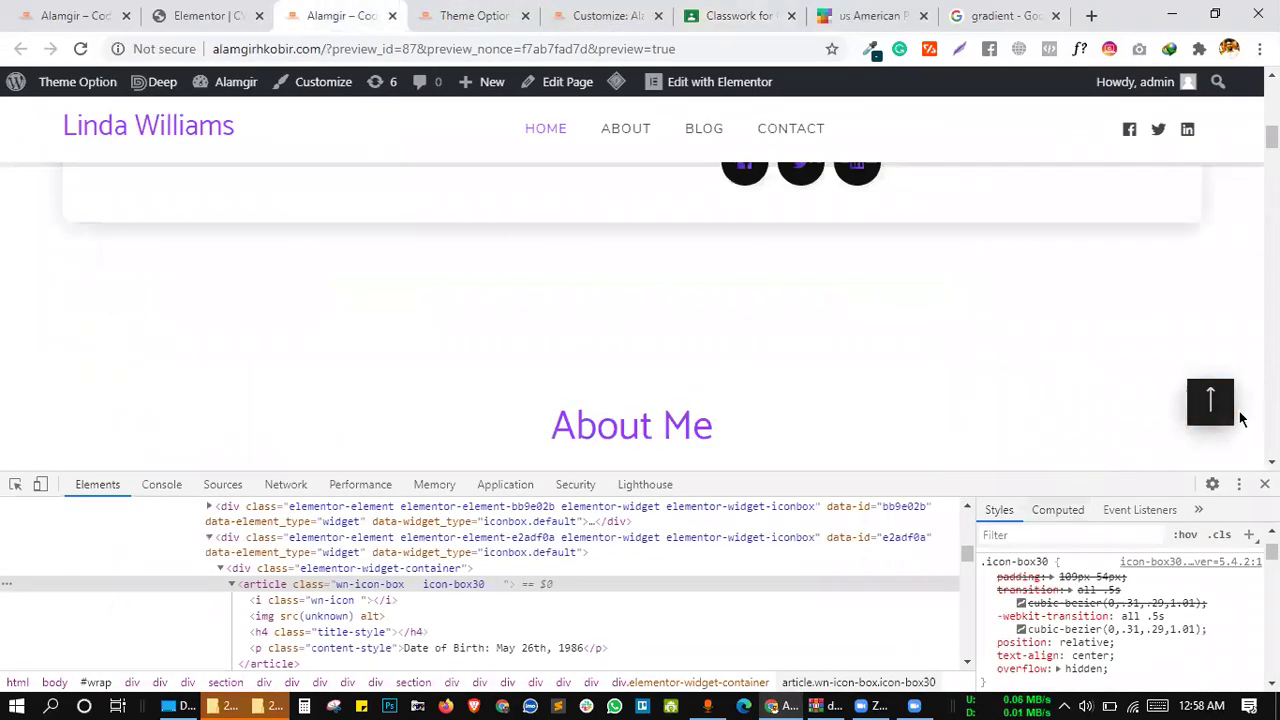
scroll(1141, 280, "down", 5)
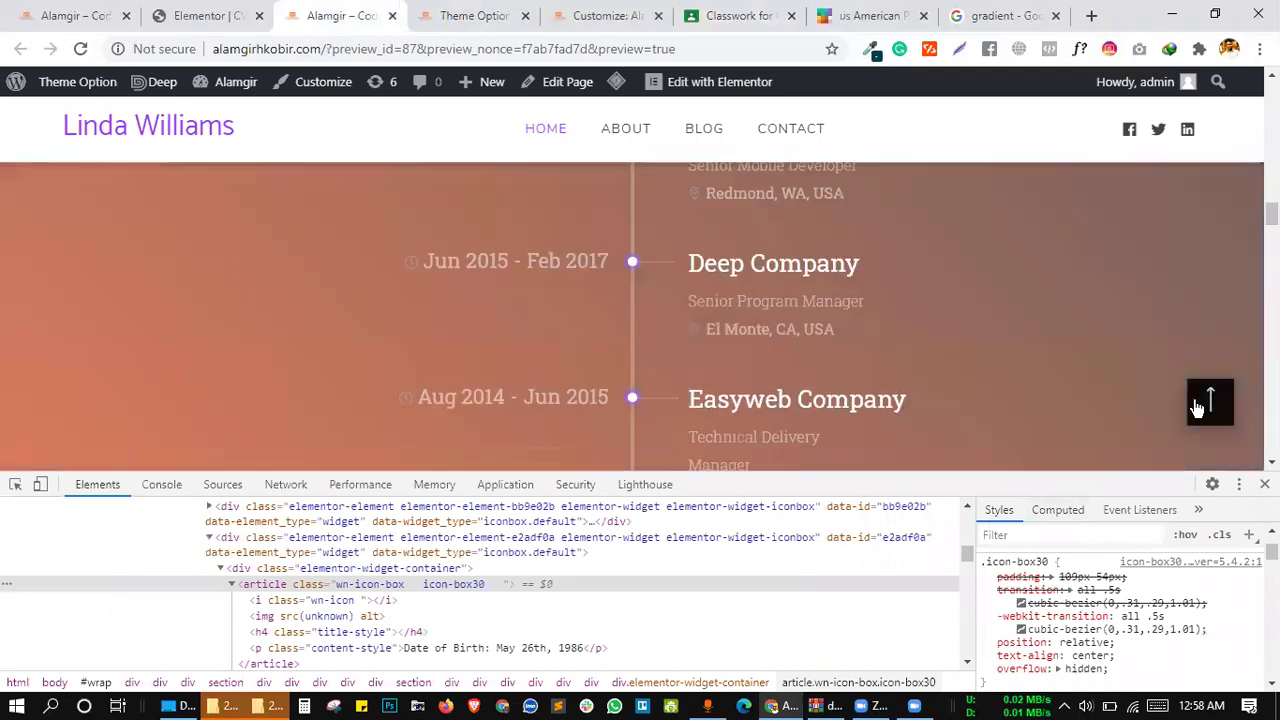
left_click(1201, 407)
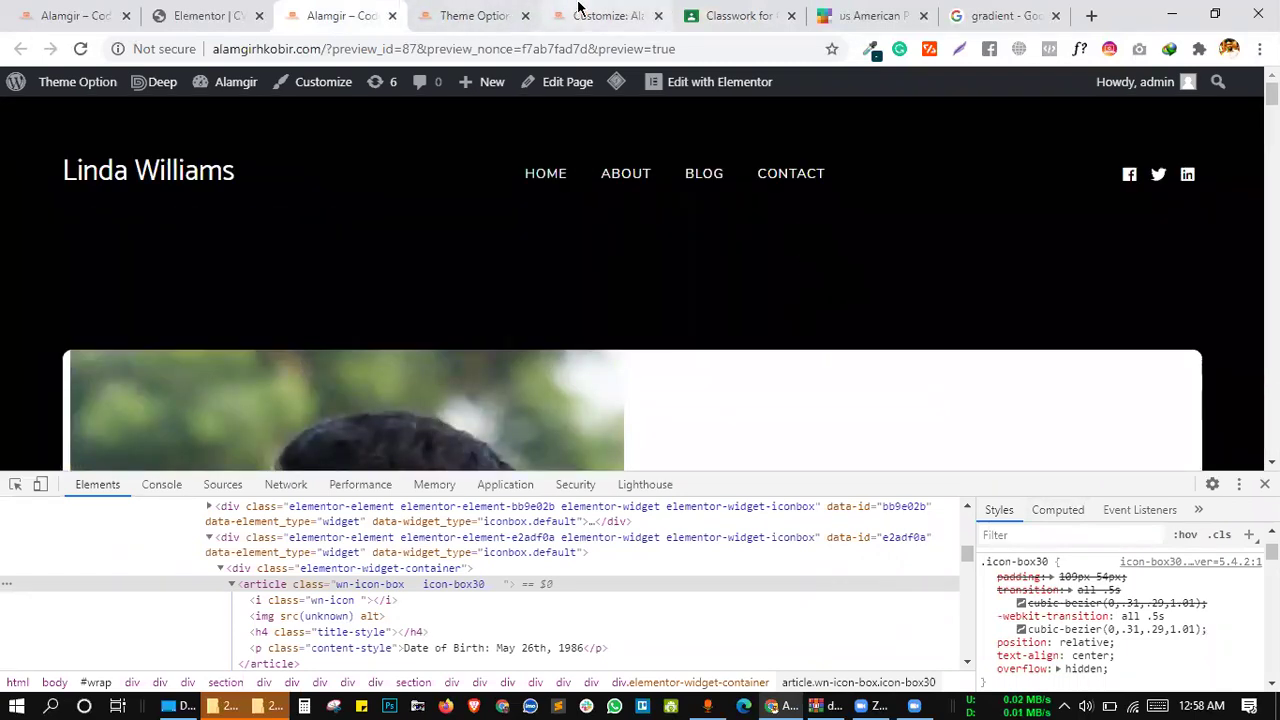
left_click(590, 15)
scroll(1096, 351, "down", 3)
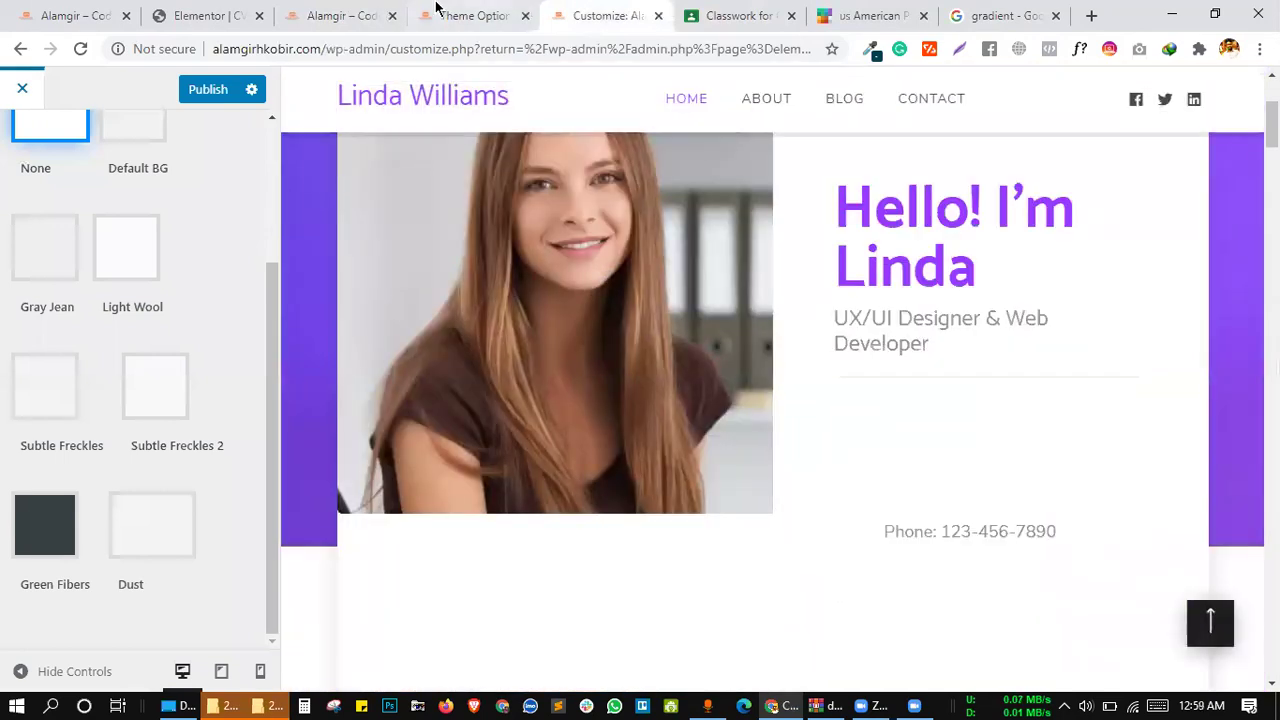
left_click(436, 10)
left_click(372, 16)
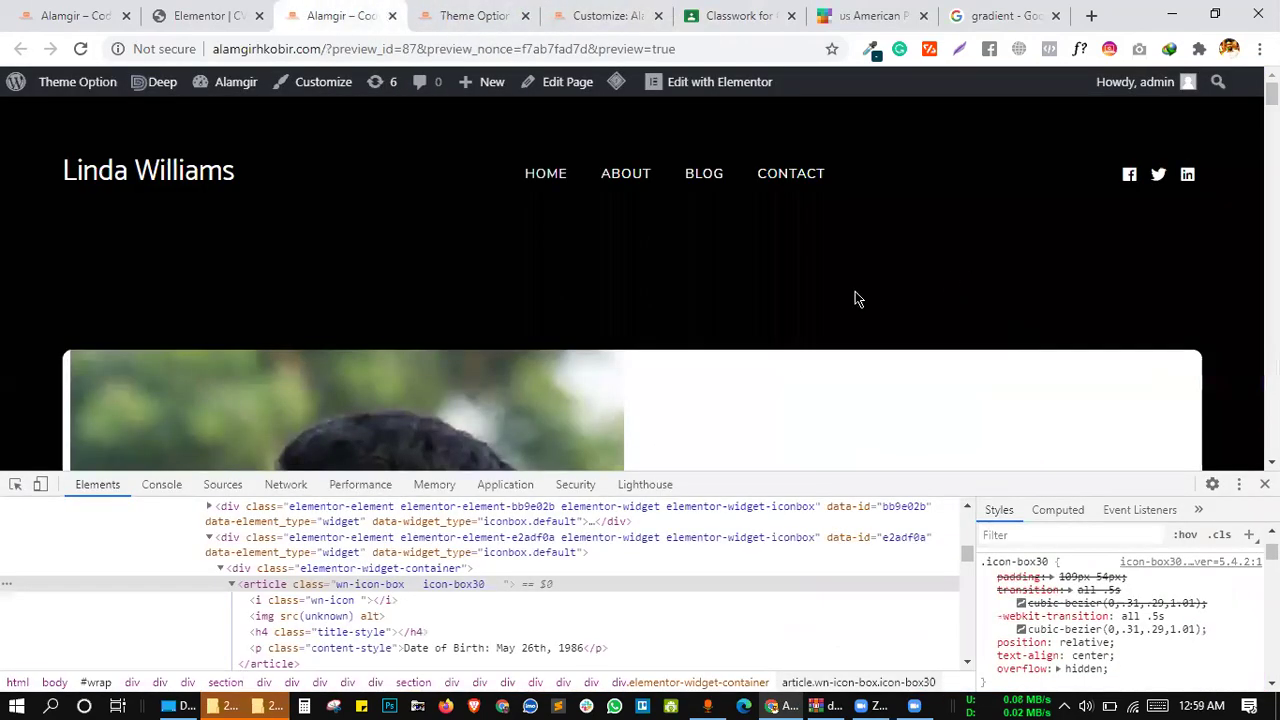
left_click(458, 12)
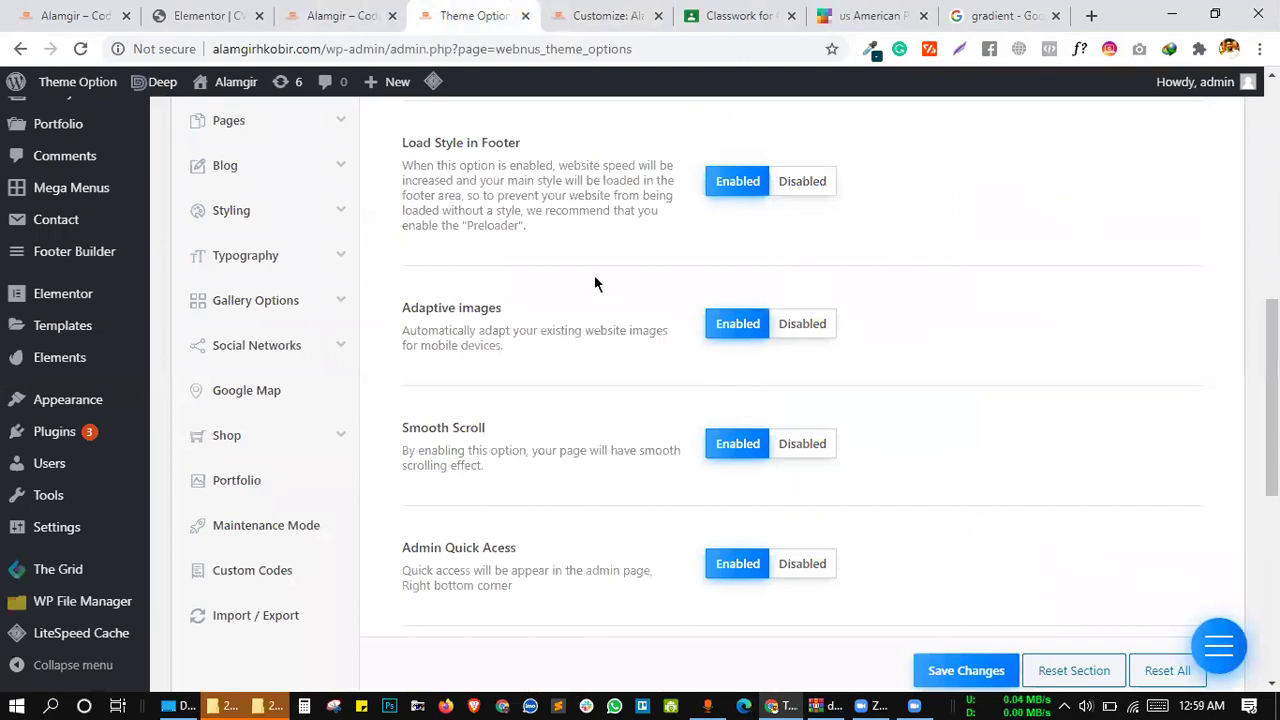
scroll(594, 283, "down", 3)
left_click(600, 15)
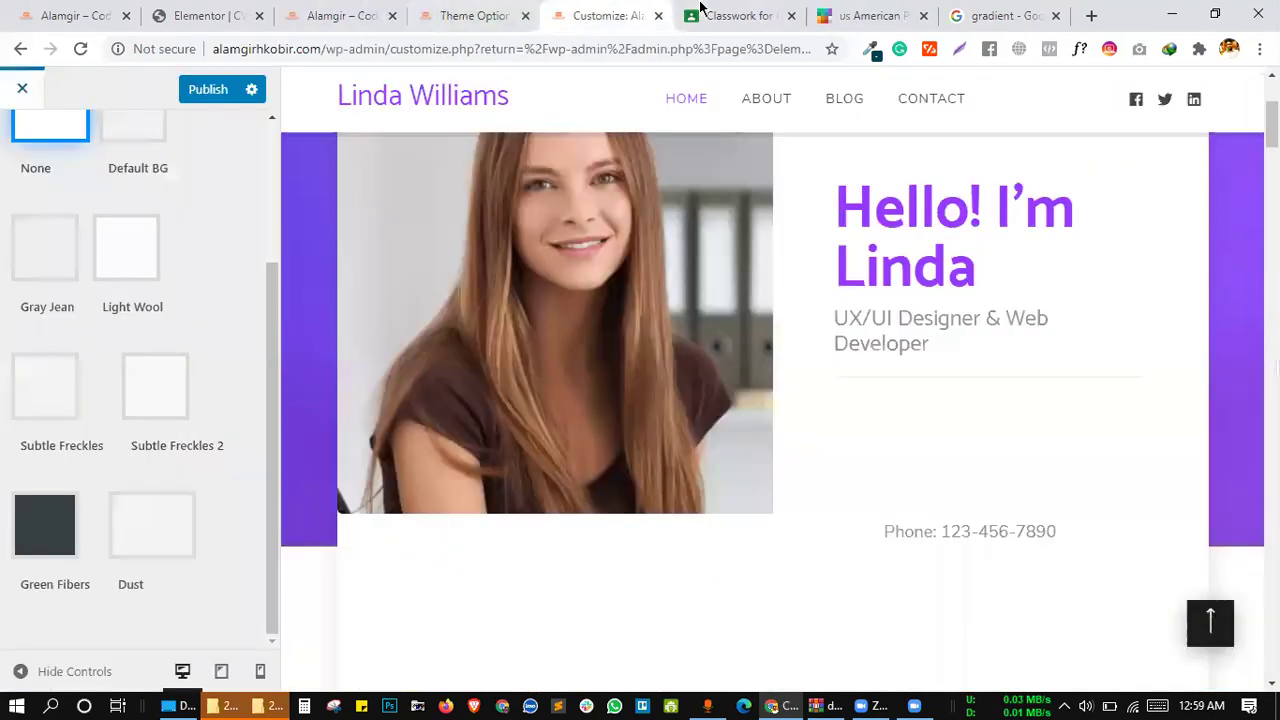
left_click(702, 10)
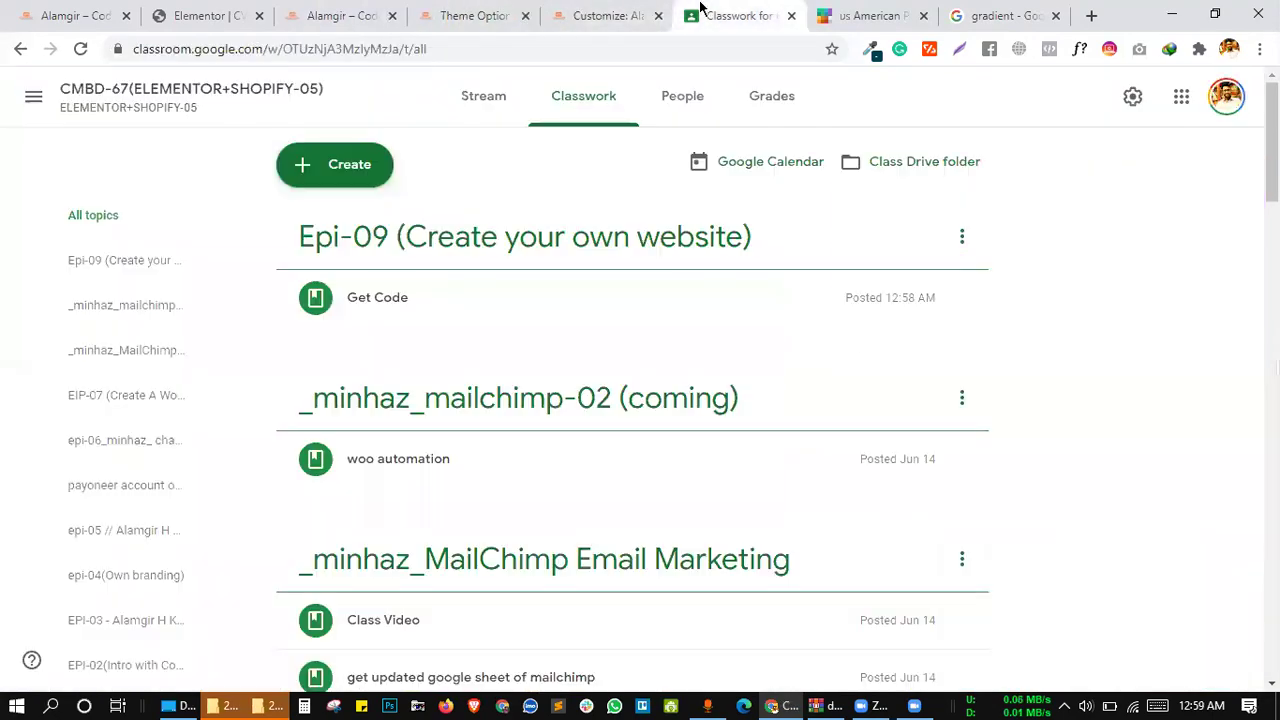
Start a new assignment titled 'Assignment 07'
left_click(352, 162)
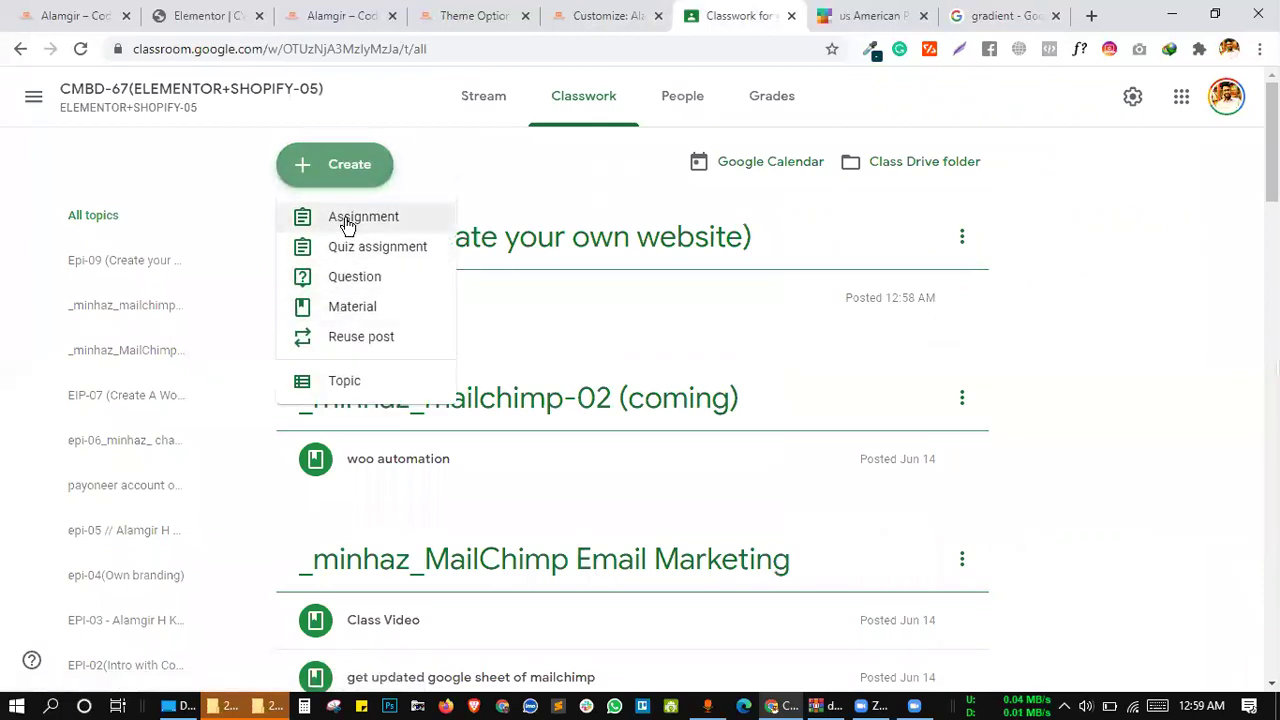
left_click(347, 222)
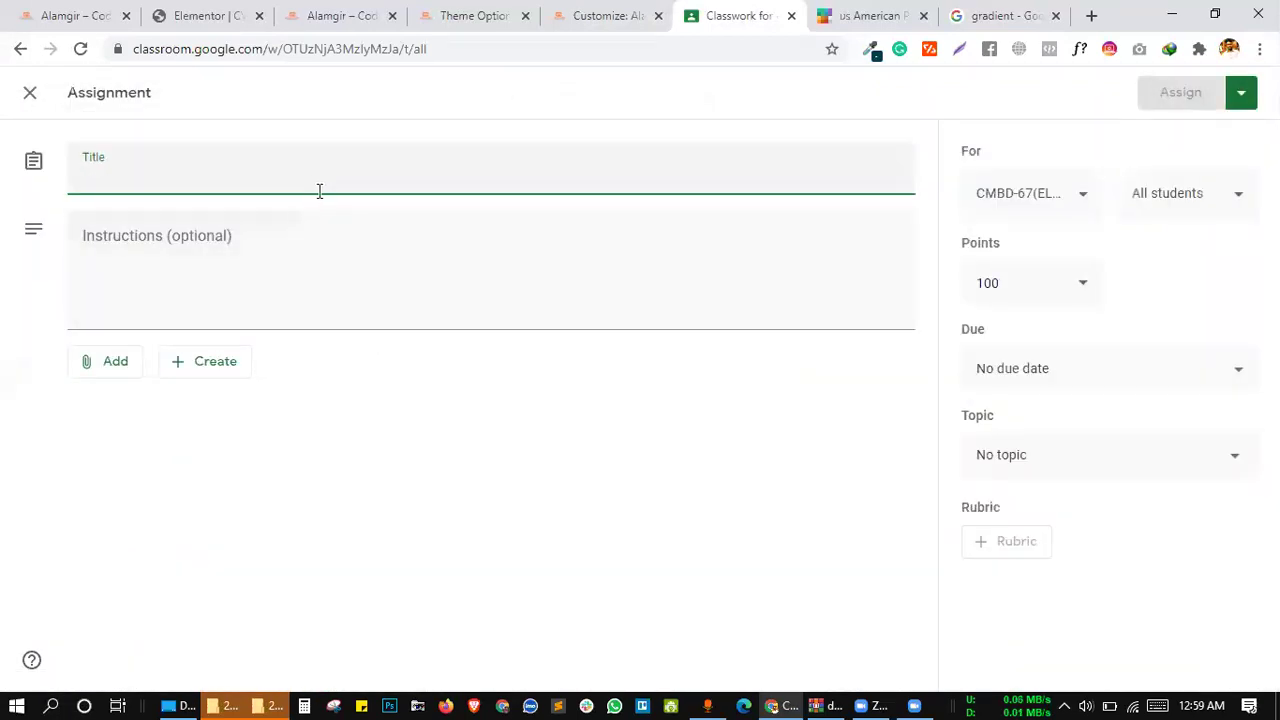
type("Design")
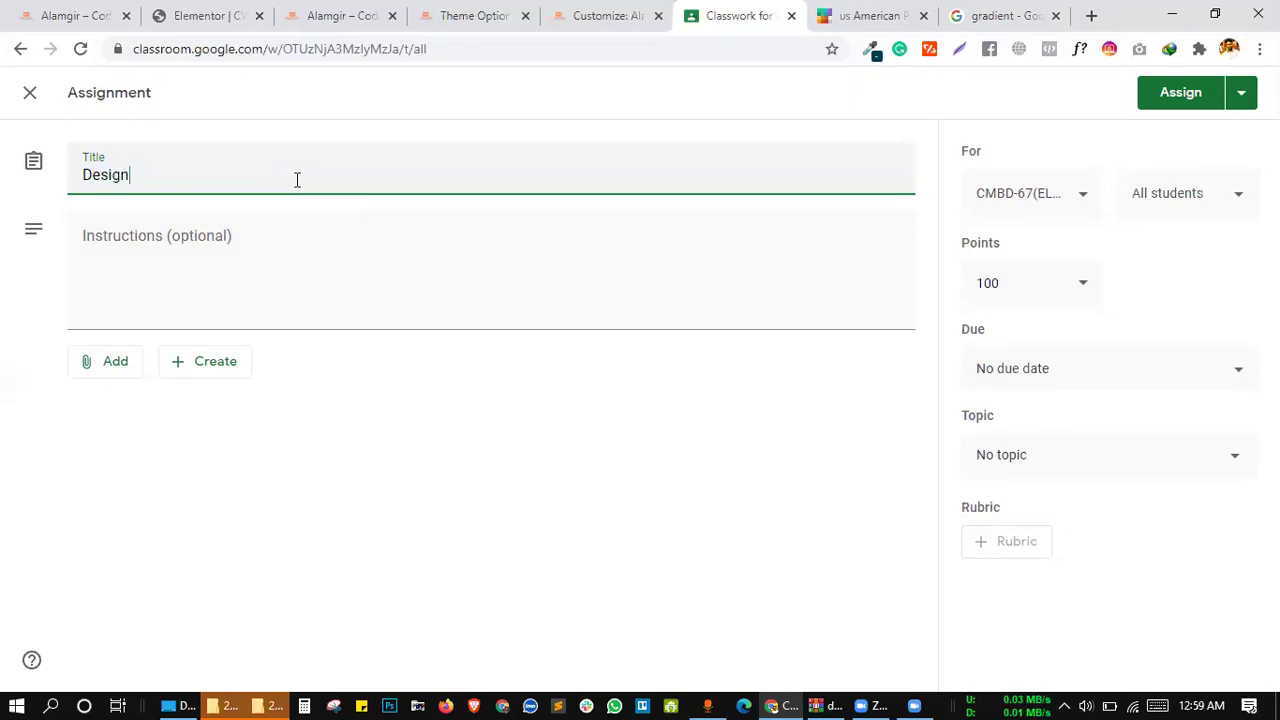
key("ctrl+a")
key("BackSpace")
type("Assignment 06")
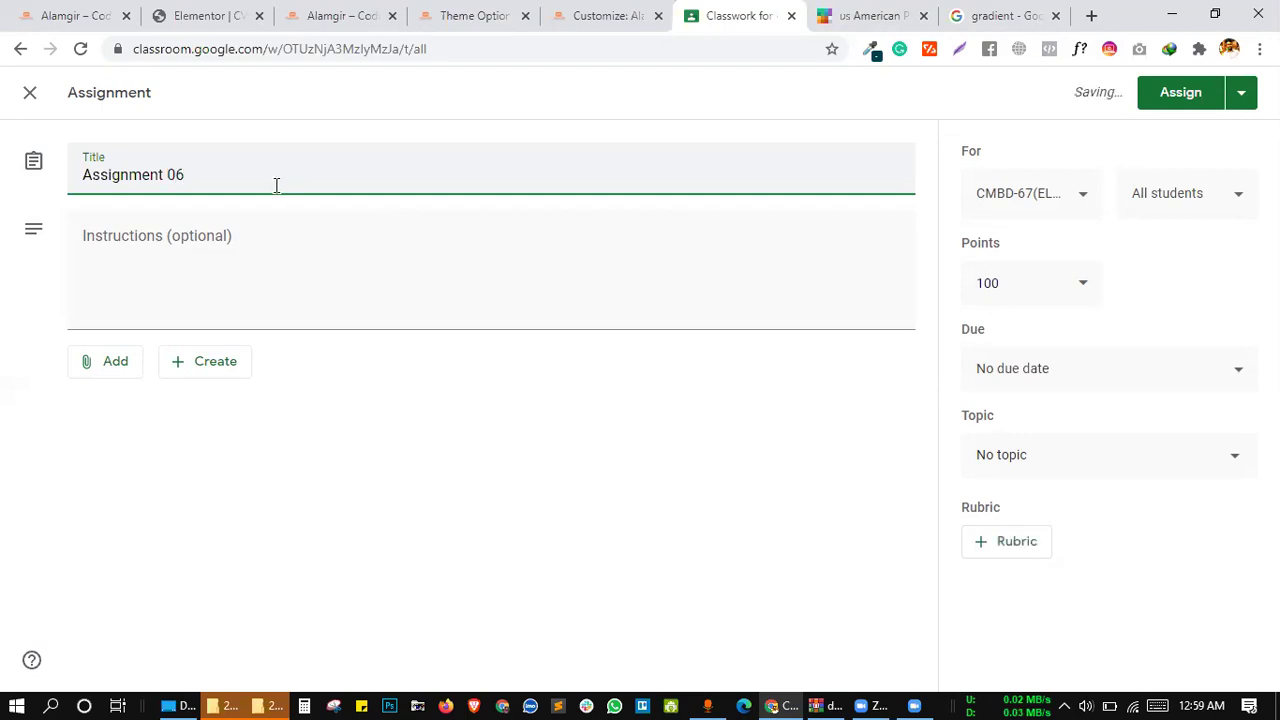
left_click(248, 268)
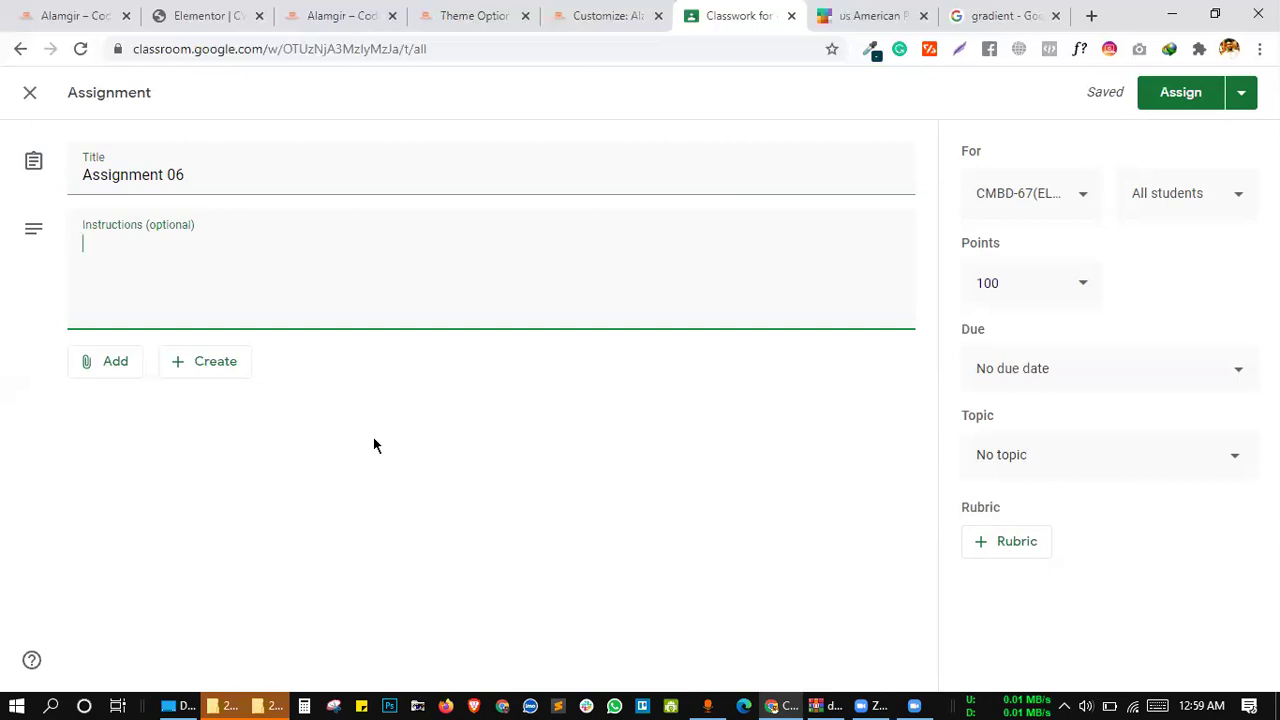
left_click_drag(179, 175, 197, 175)
type("7")
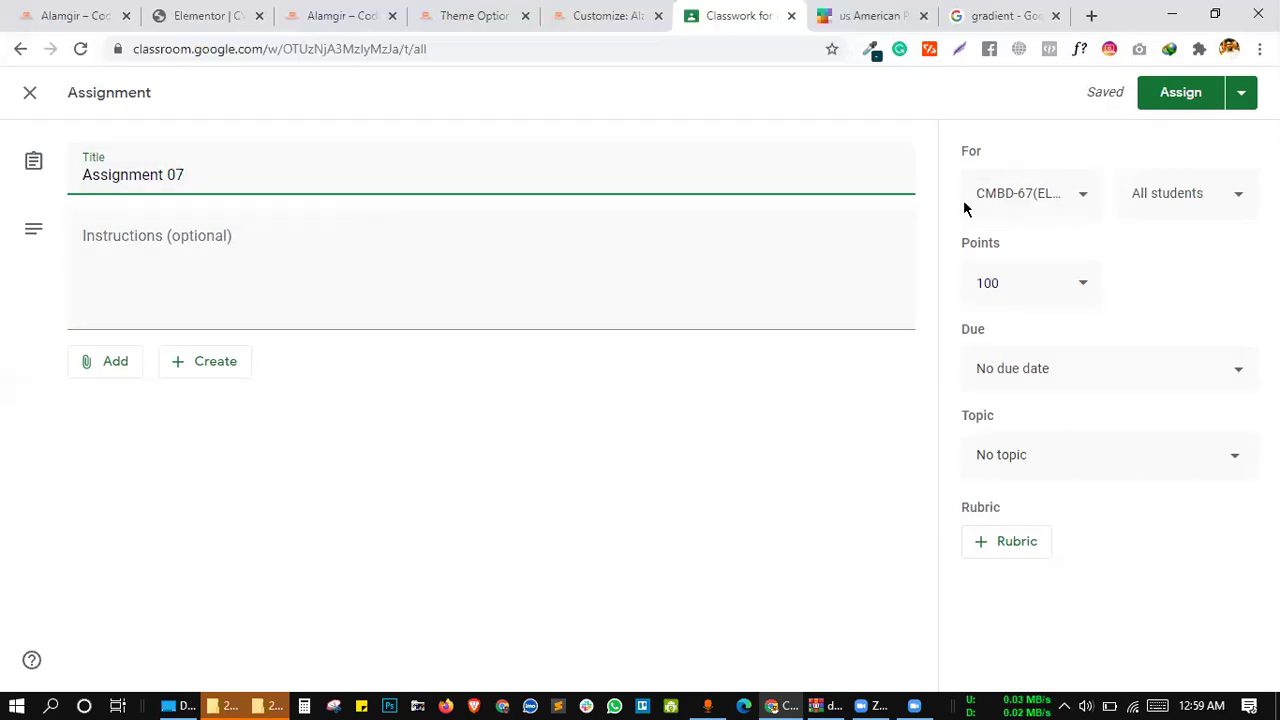
Add instructions 'Design your CV Website using Deep theme DEMO.', file under Epi-09, and assign it
left_click(240, 233)
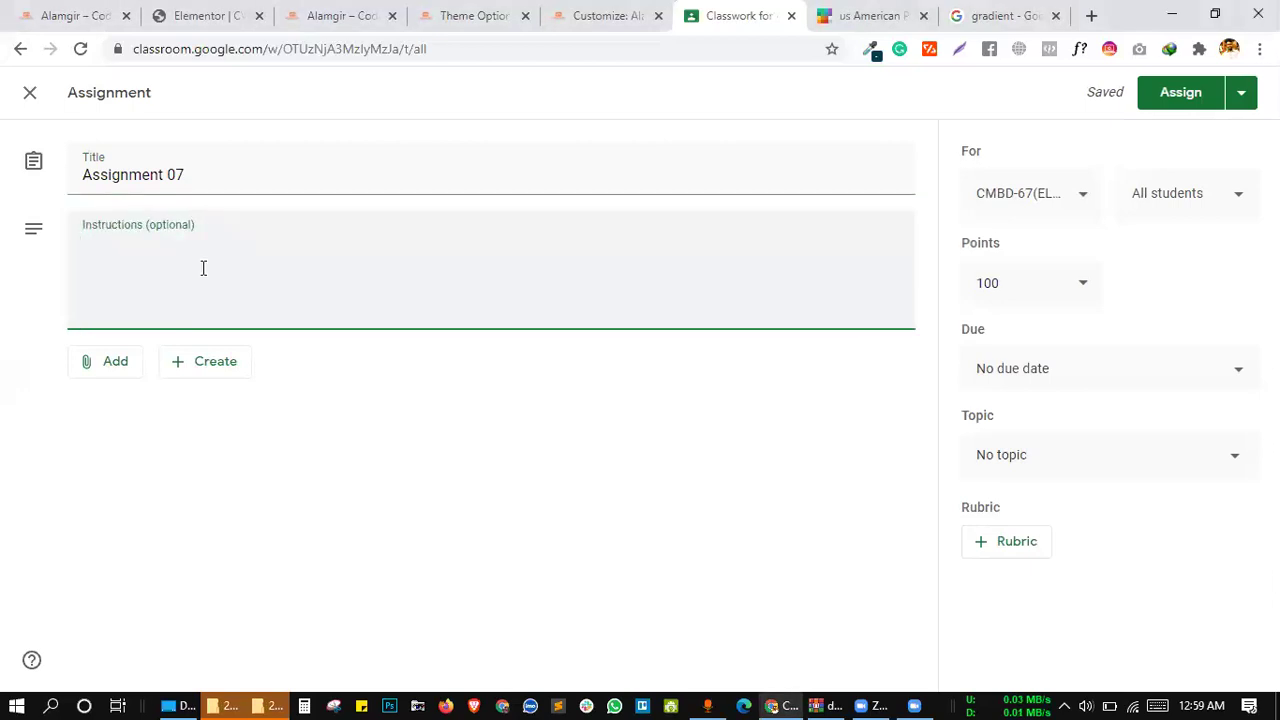
type("Design your CV ")
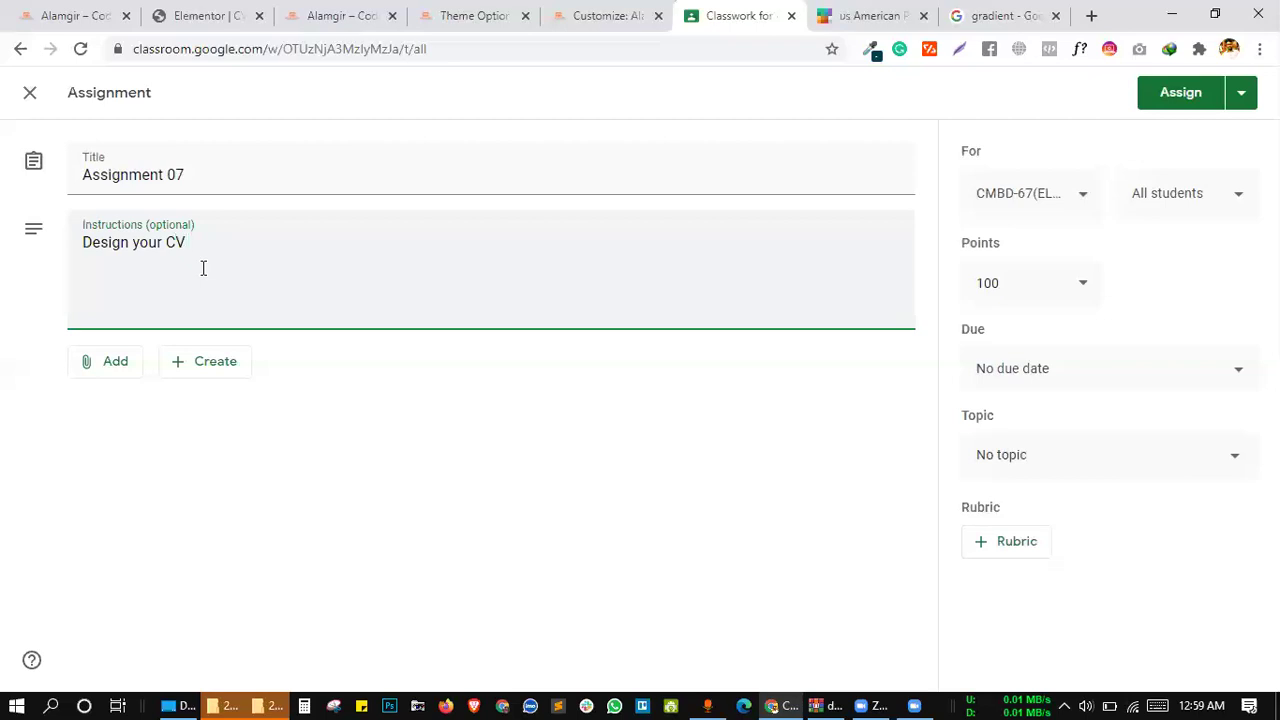
type("Website using Deep theme DEMO")
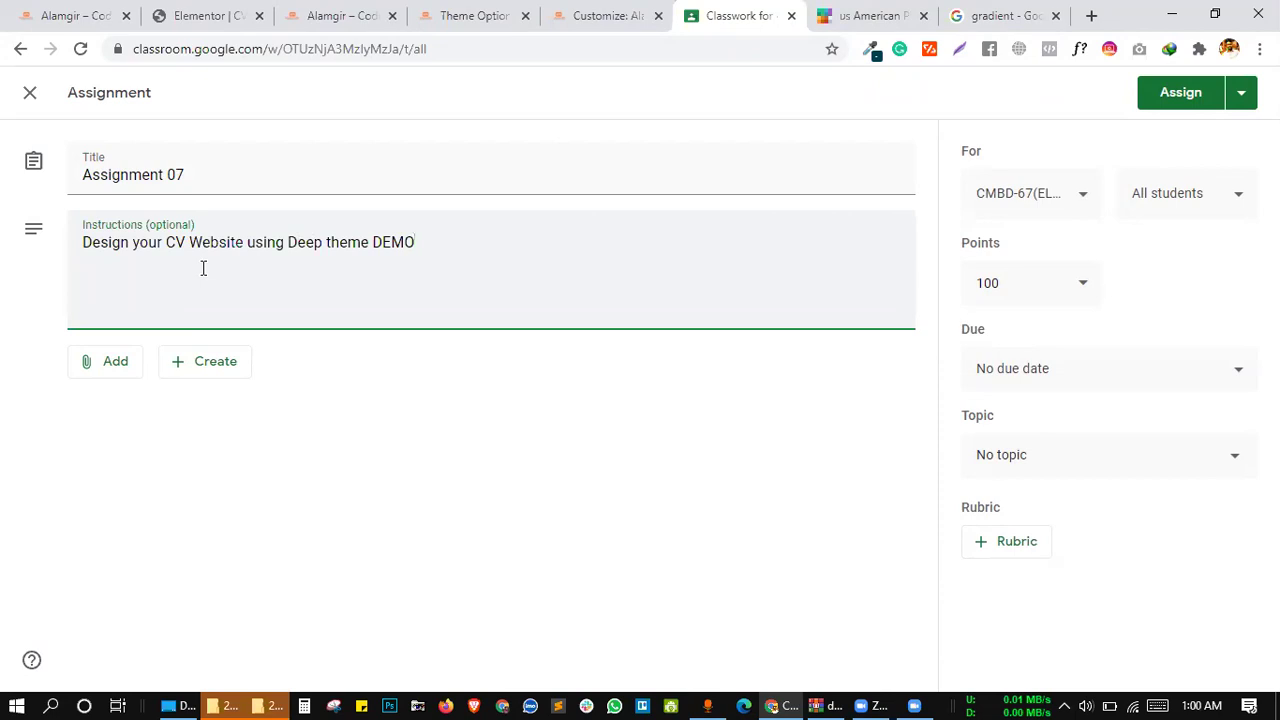
type(".")
left_click(470, 407)
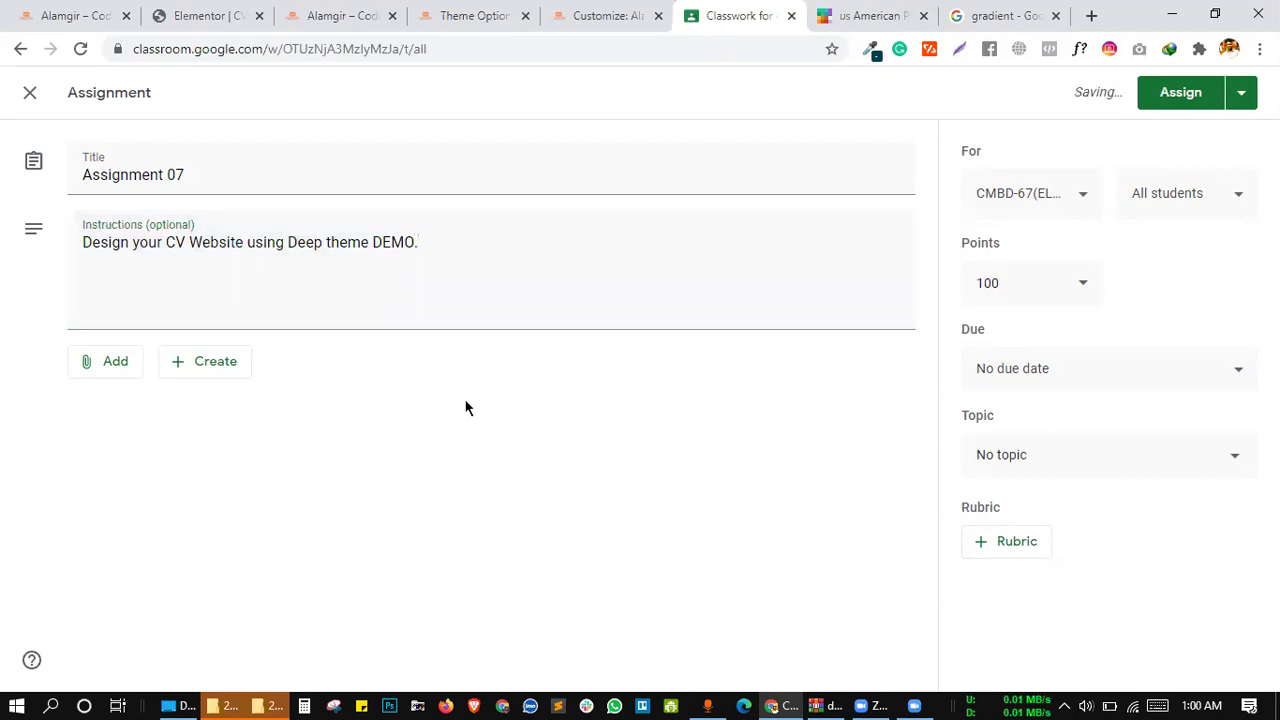
left_click(1085, 372)
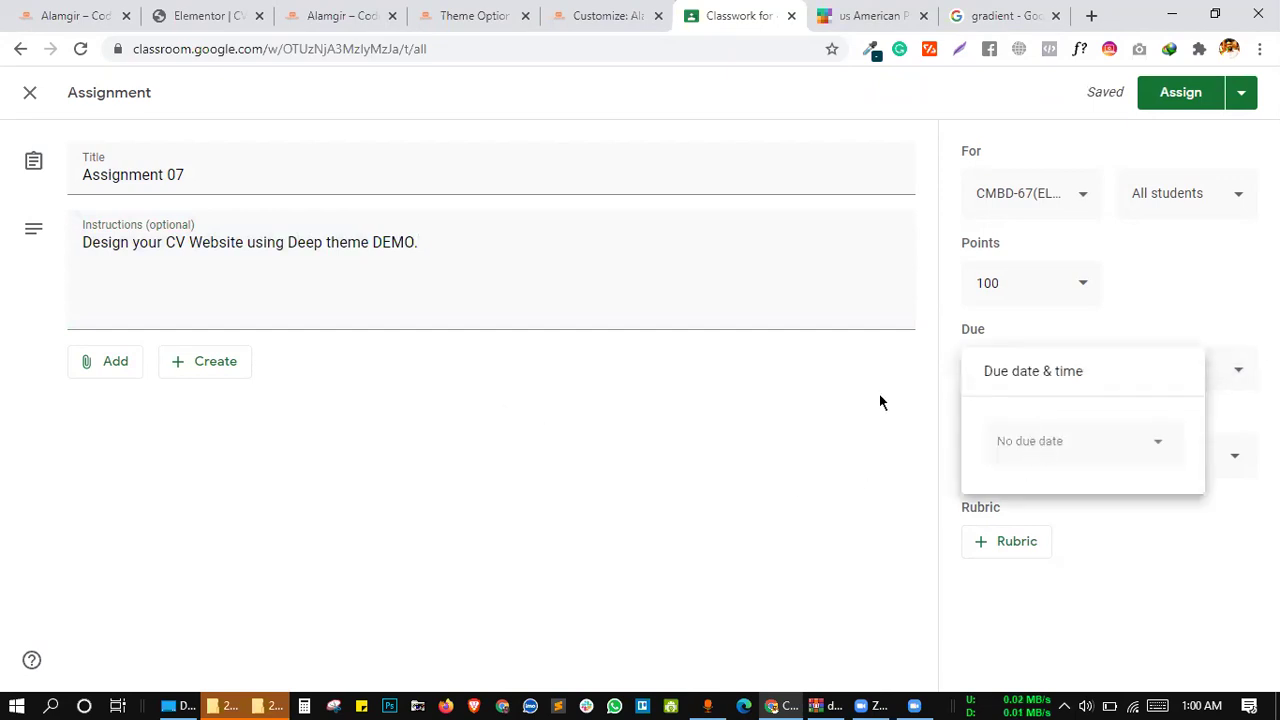
left_click(879, 402)
left_click(1036, 478)
scroll(1043, 555, "down", 1)
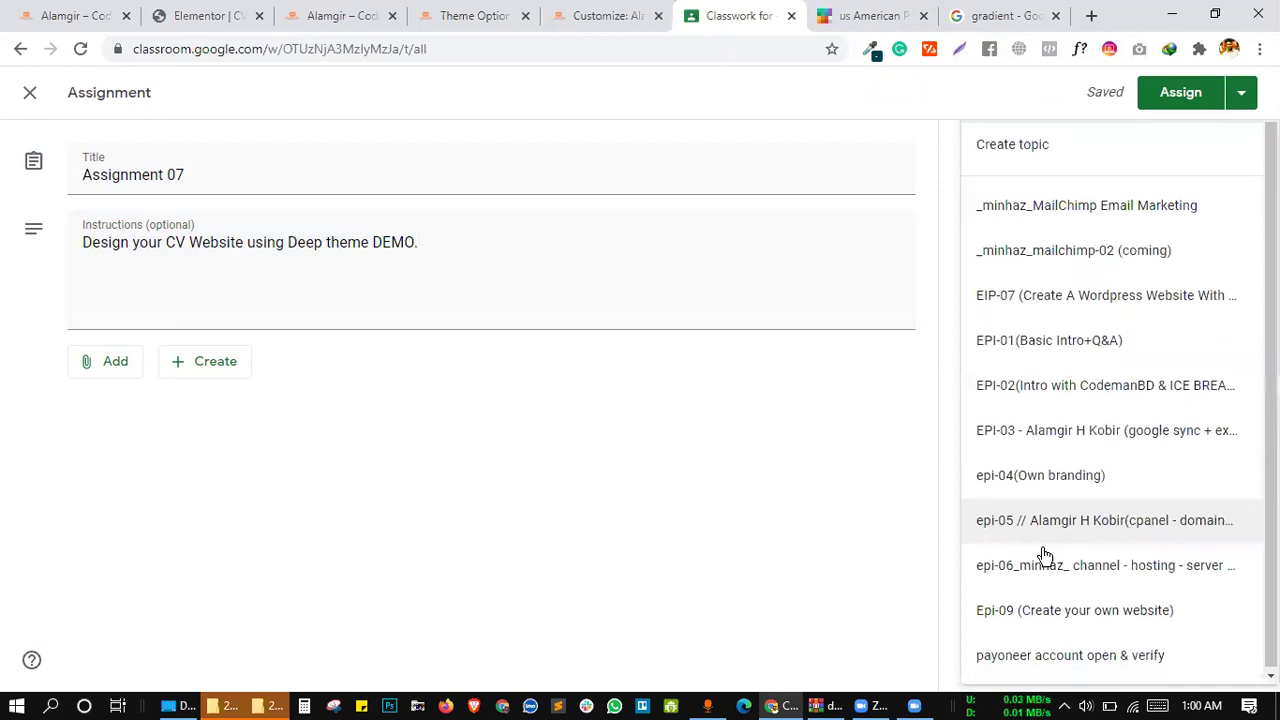
left_click(1040, 612)
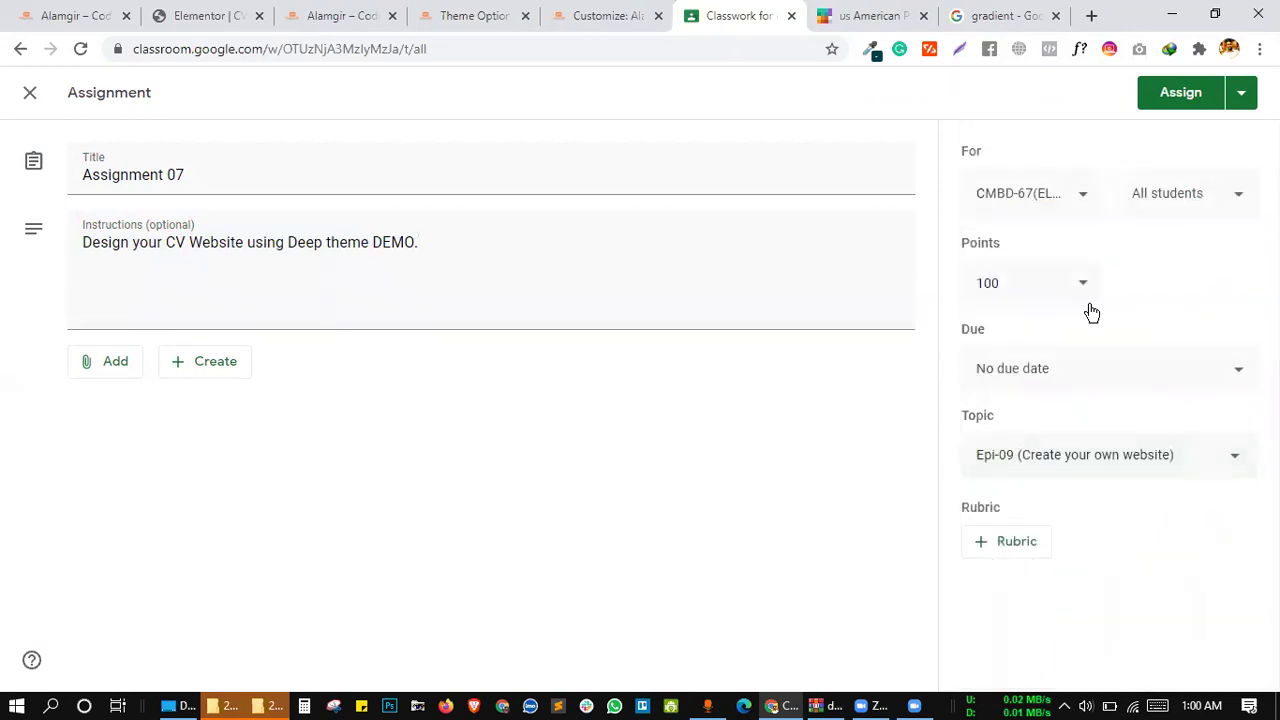
left_click(1180, 95)
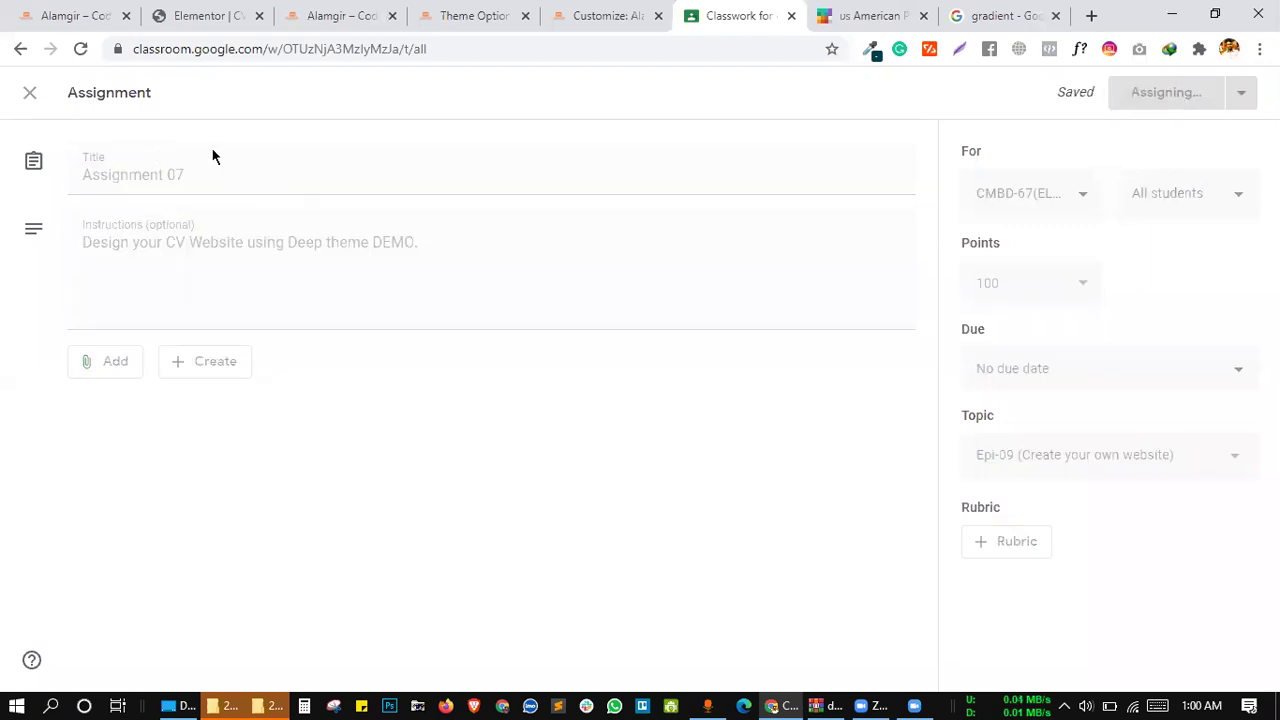
Go to wetransfer.com in another browser tab
left_click(1000, 15)
left_click(708, 49)
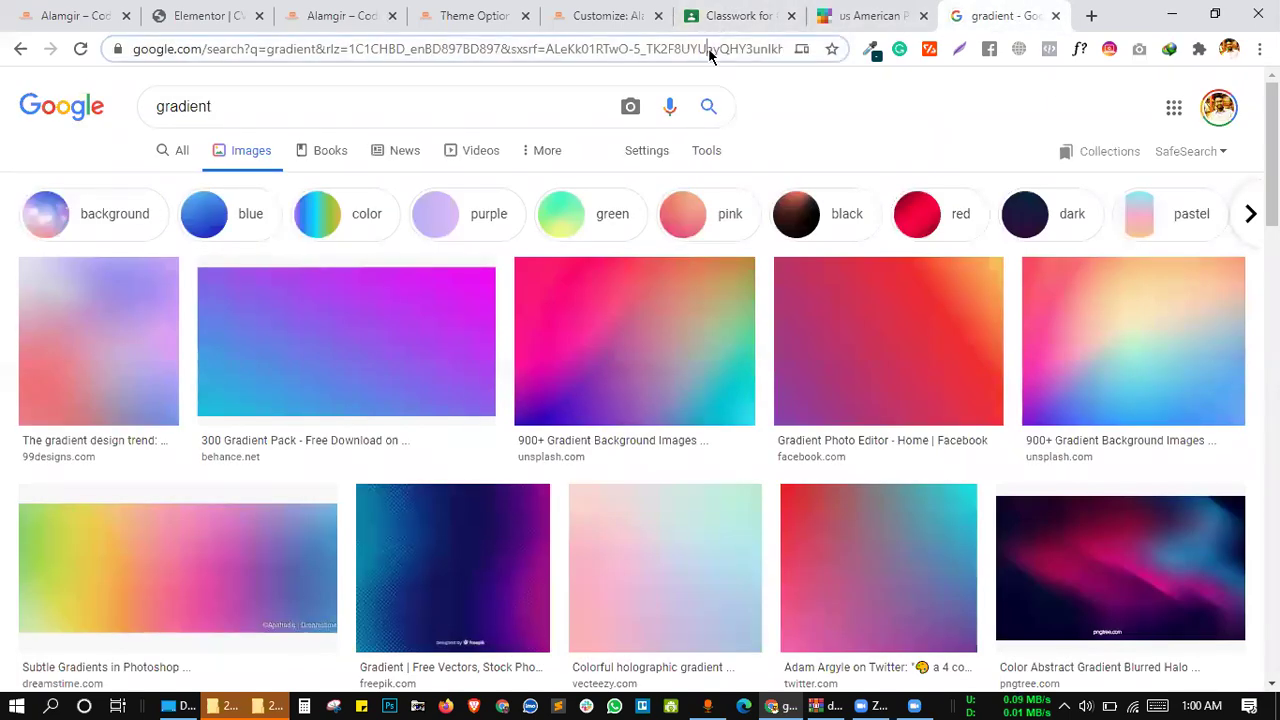
key("ctrl+a")
type("wet")
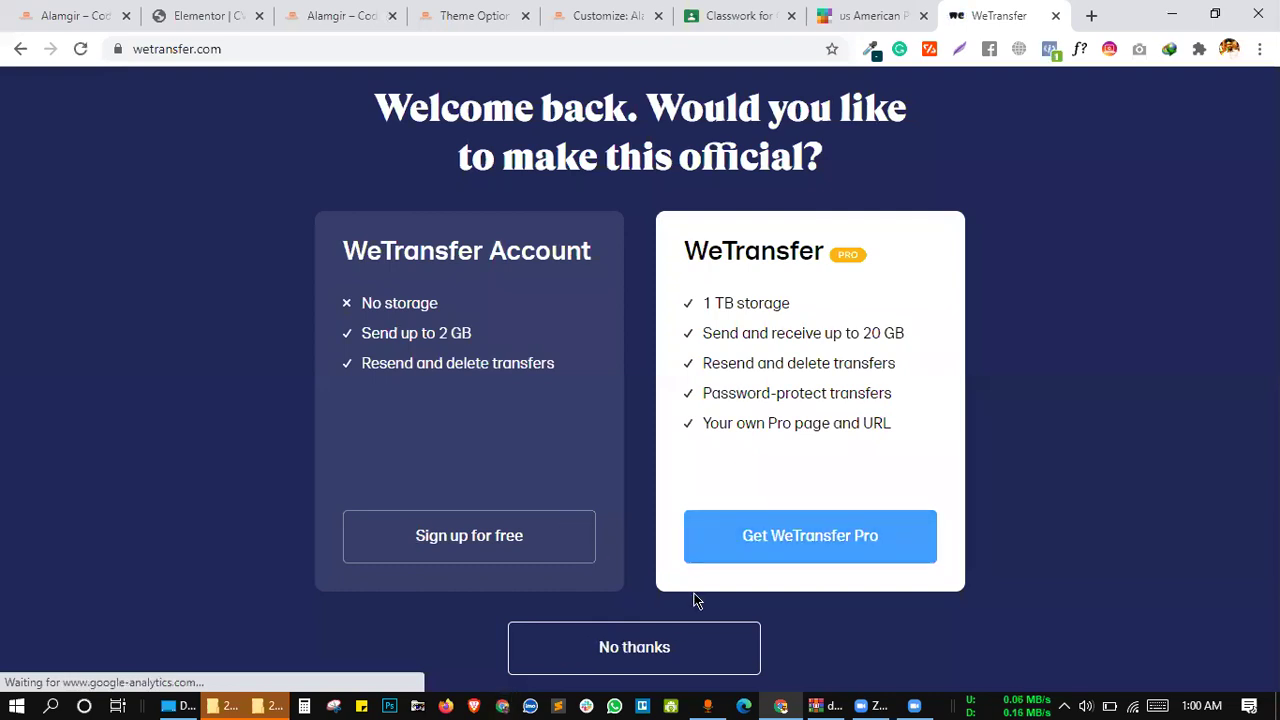
Dismiss WeTransfer's sign-up offer and bring up the File Explorer window of Zoom recordings
left_click(503, 555)
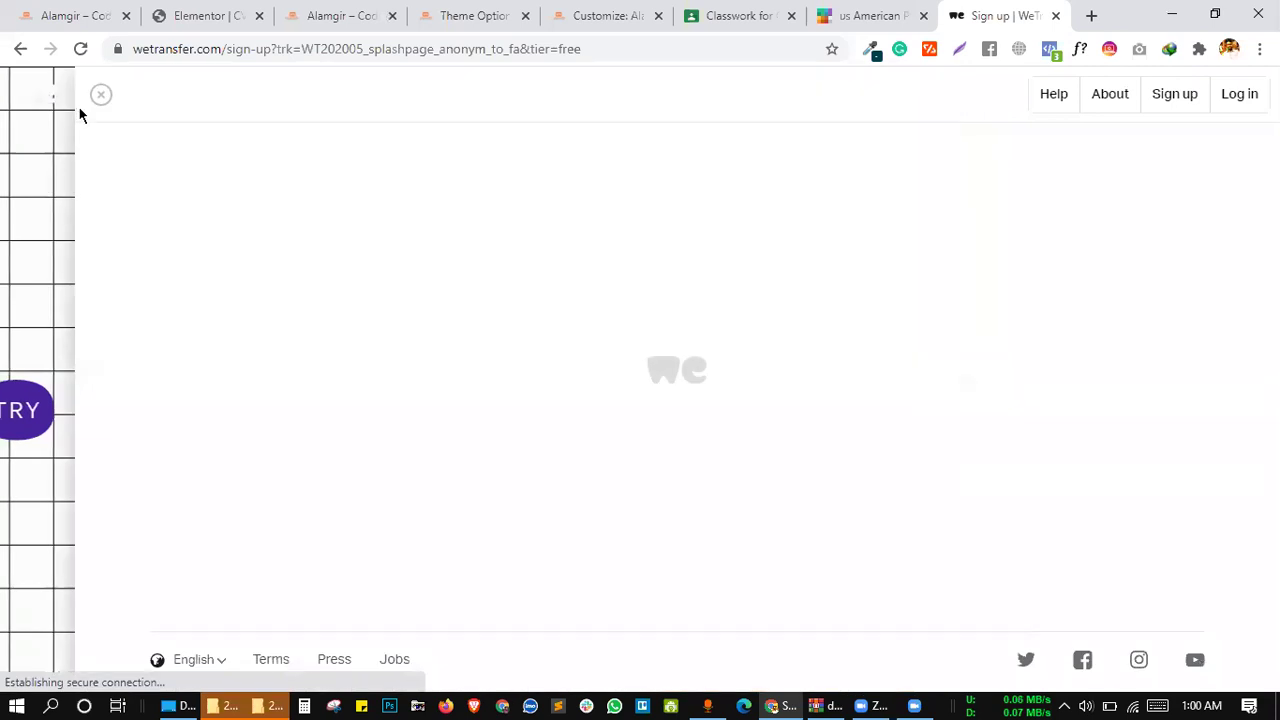
left_click(101, 93)
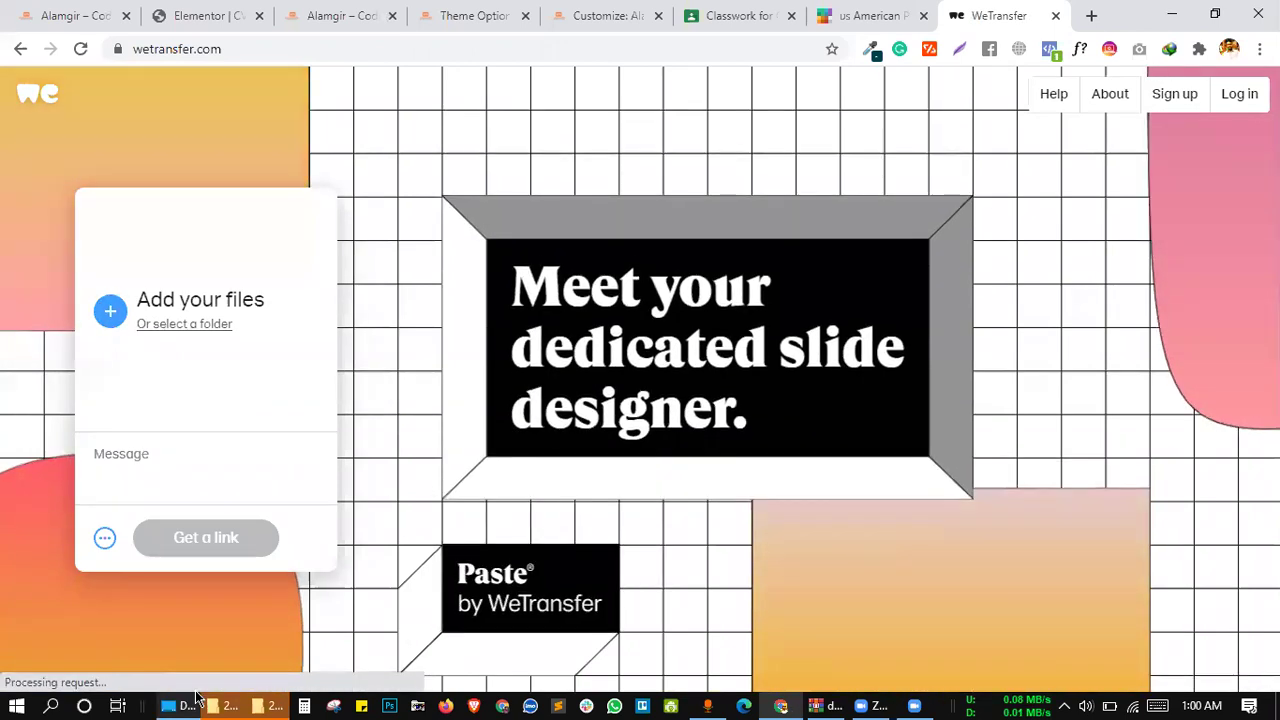
mouse_move(193, 697)
left_click(469, 623)
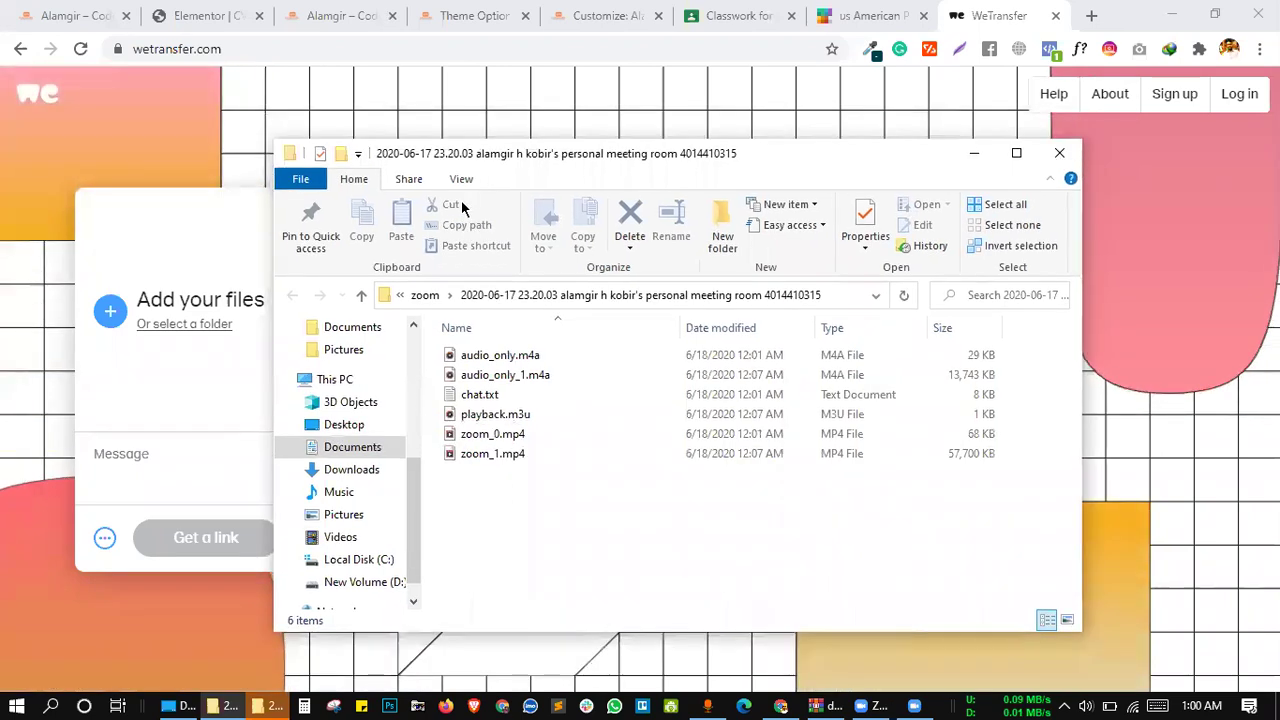
Open New Volume (D:) > Freelancing&Job > CodemanBD in File Explorer
left_click(1025, 290)
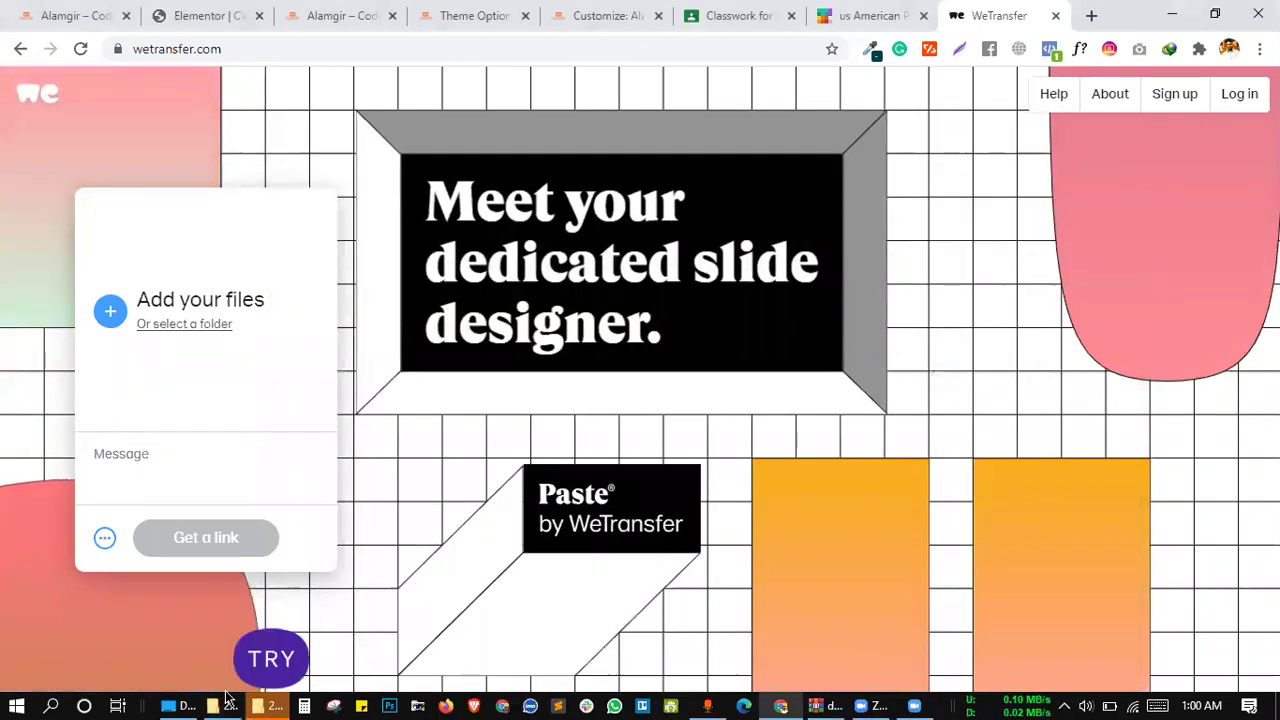
mouse_move(265, 706)
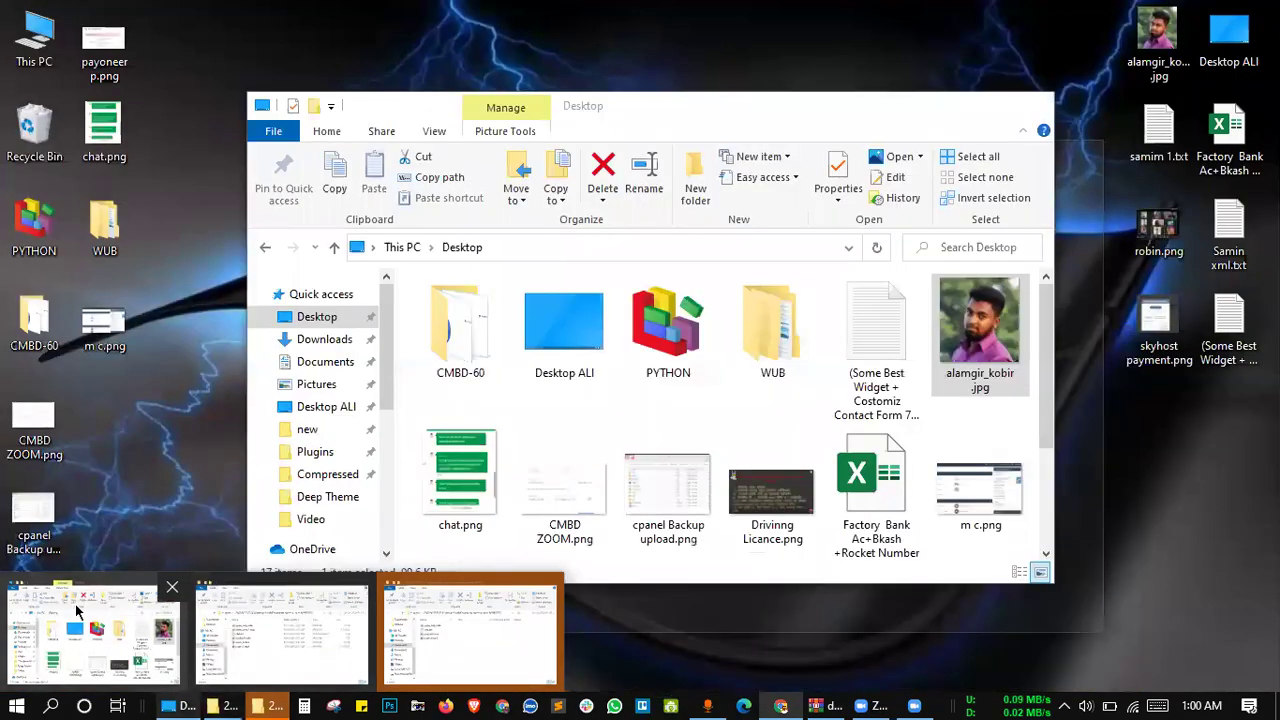
left_click(77, 610)
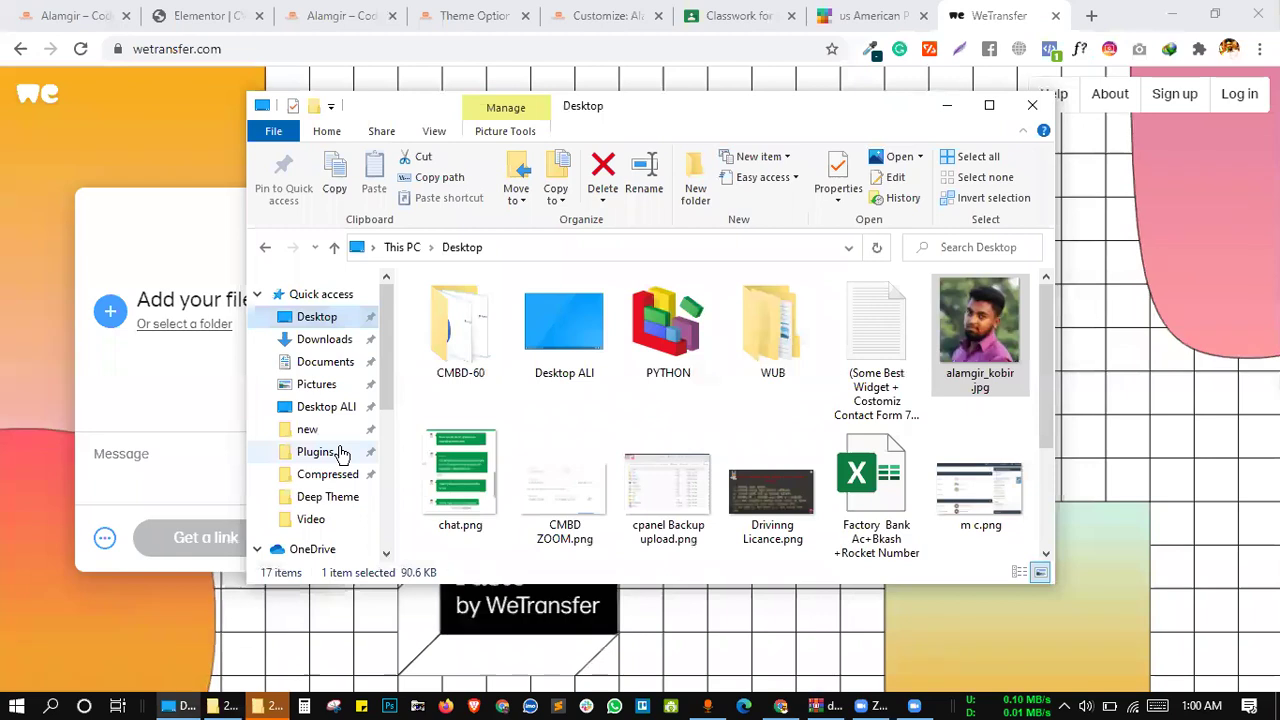
scroll(337, 457, "down", 3)
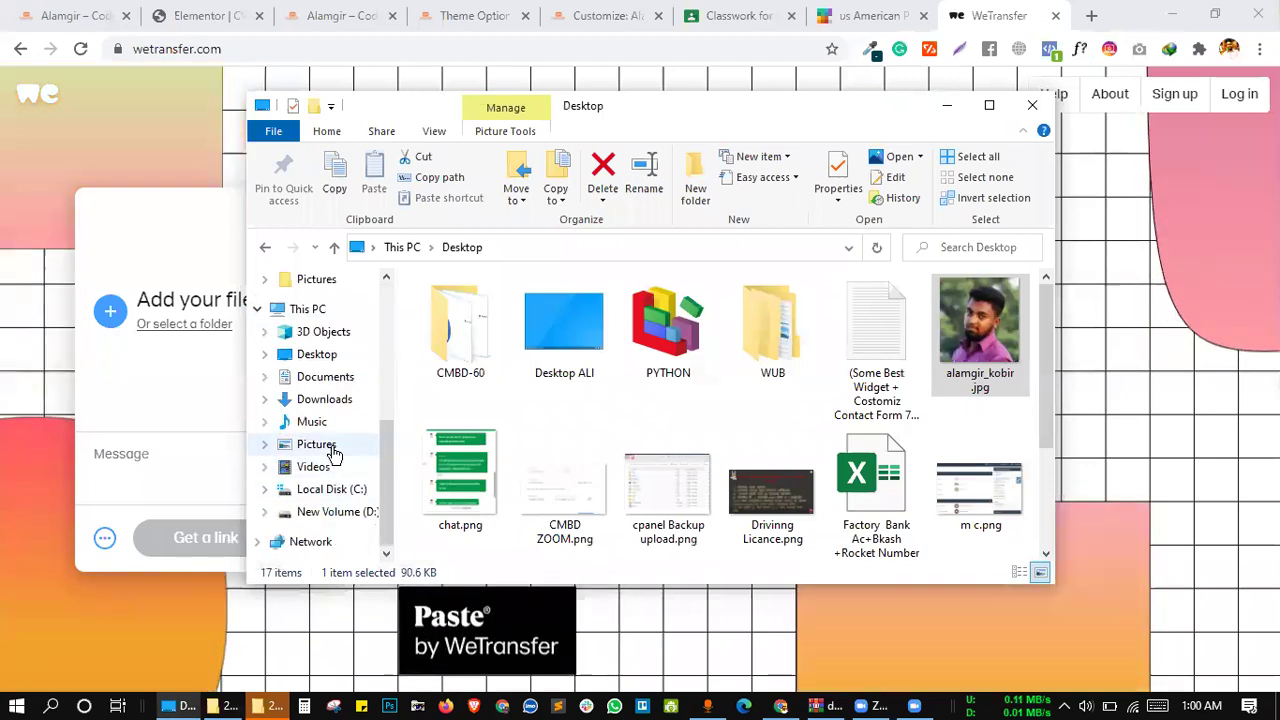
left_click(338, 511)
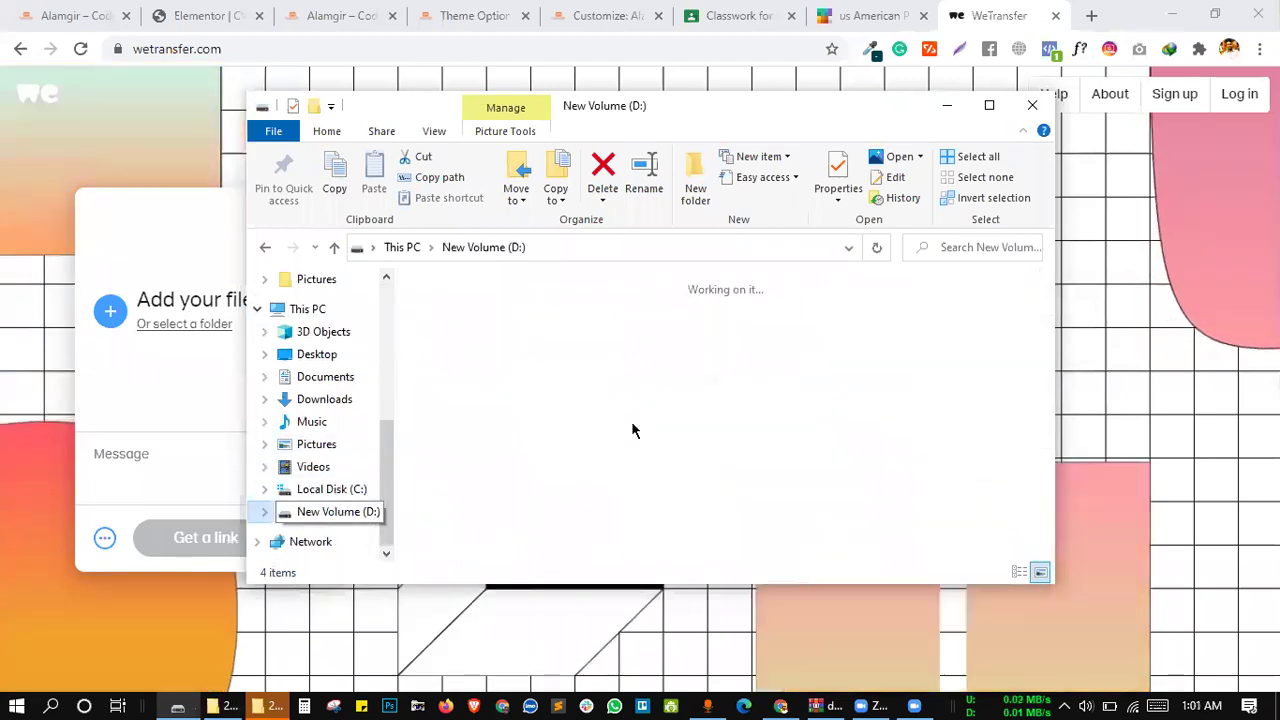
left_click(479, 330)
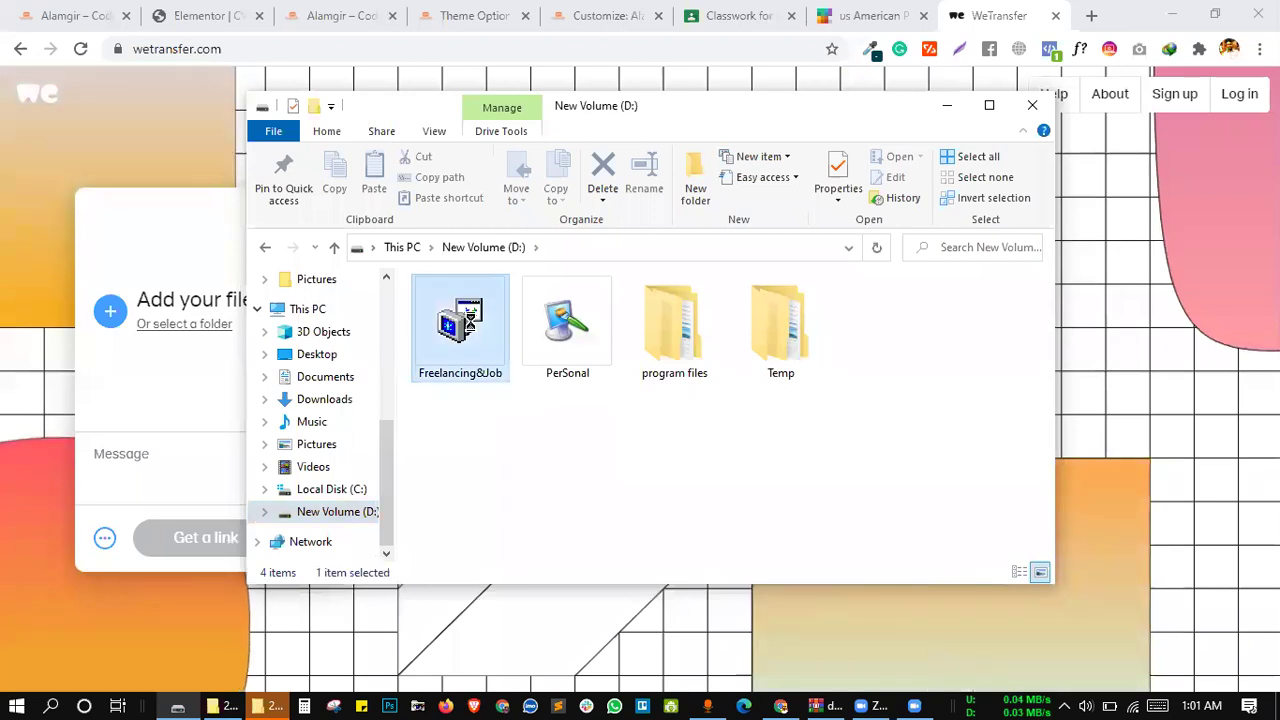
double_click(474, 325)
left_click(484, 338)
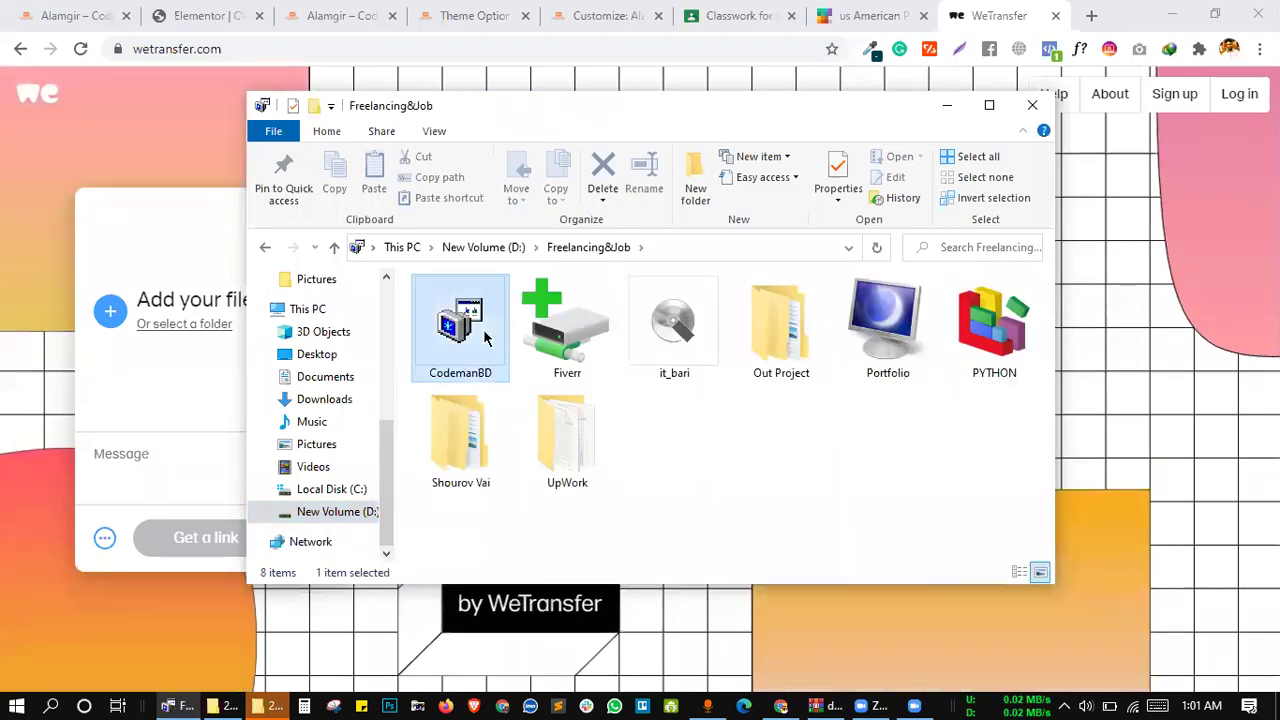
key("Return")
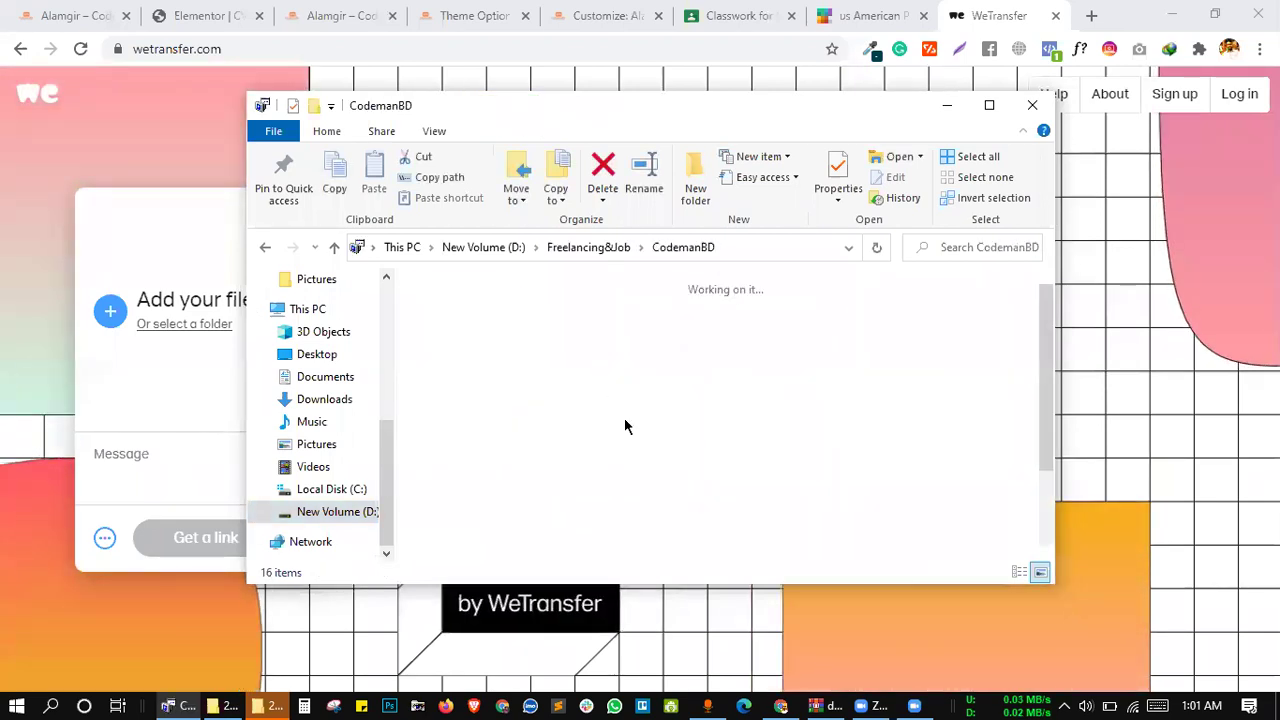
Continue into All CMBD Paid file > Themes > deep-v2.5.0
left_click(565, 340)
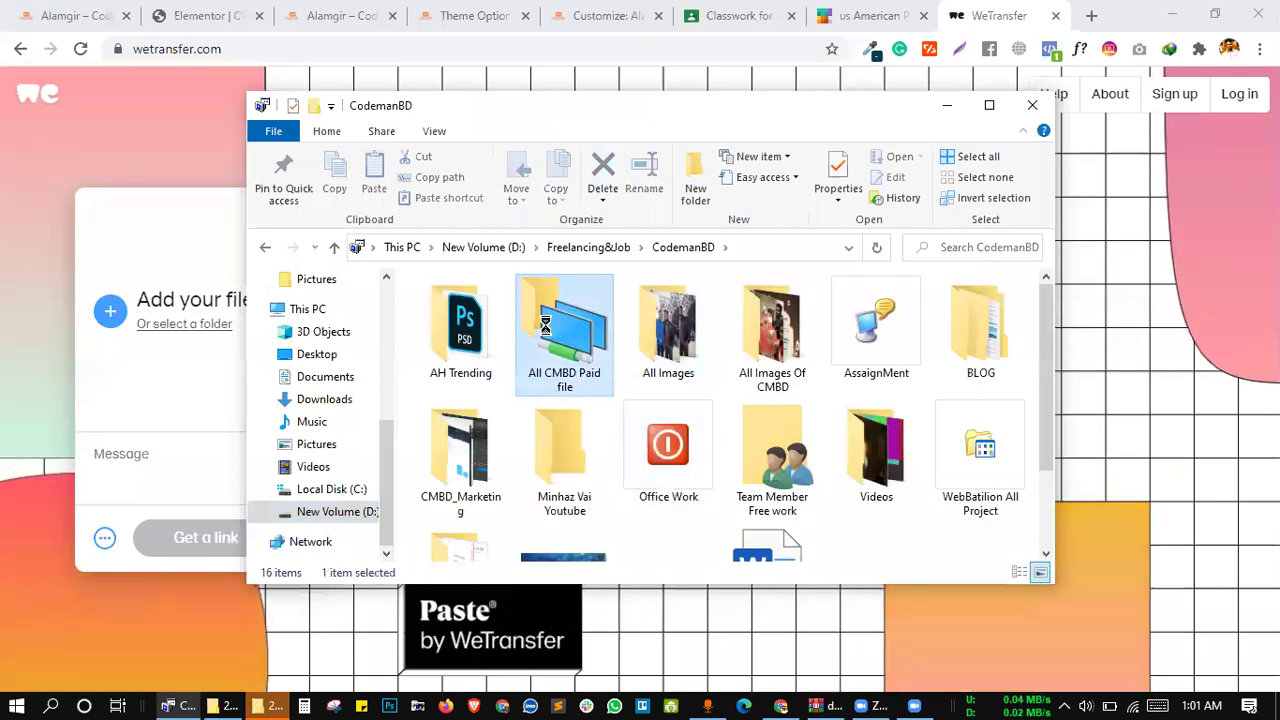
key("Return")
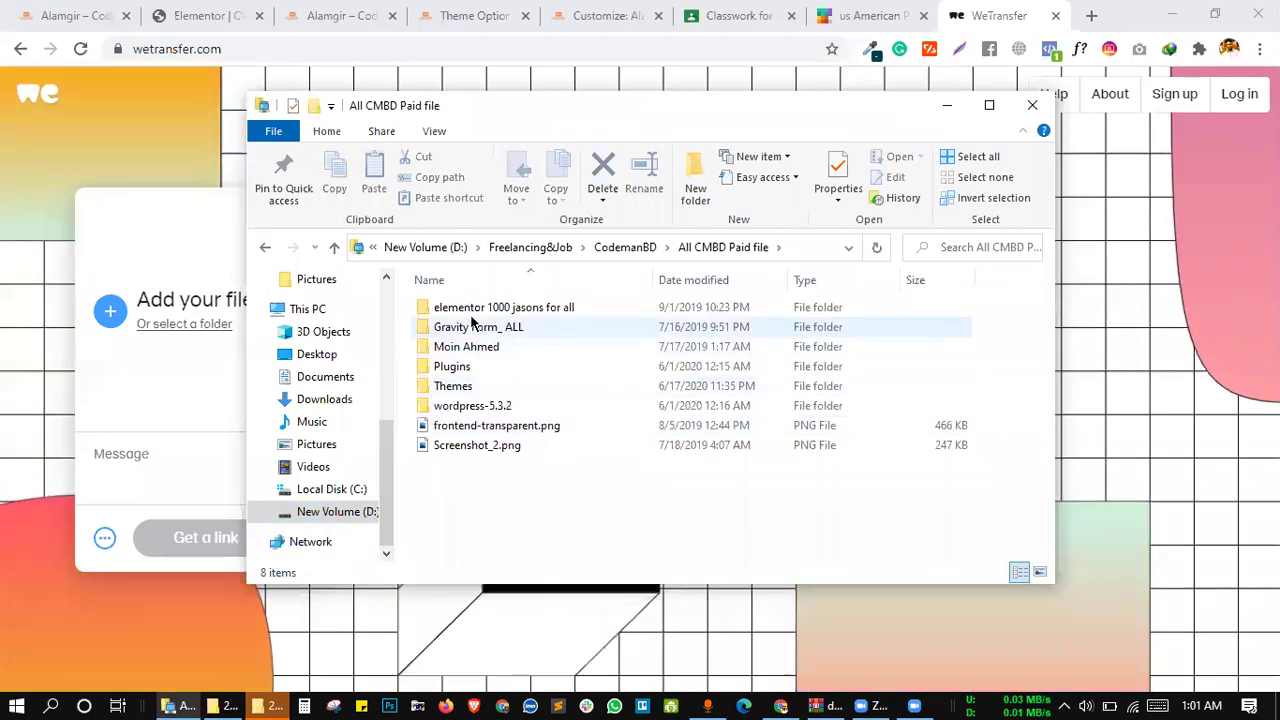
left_click(480, 390)
key("Return")
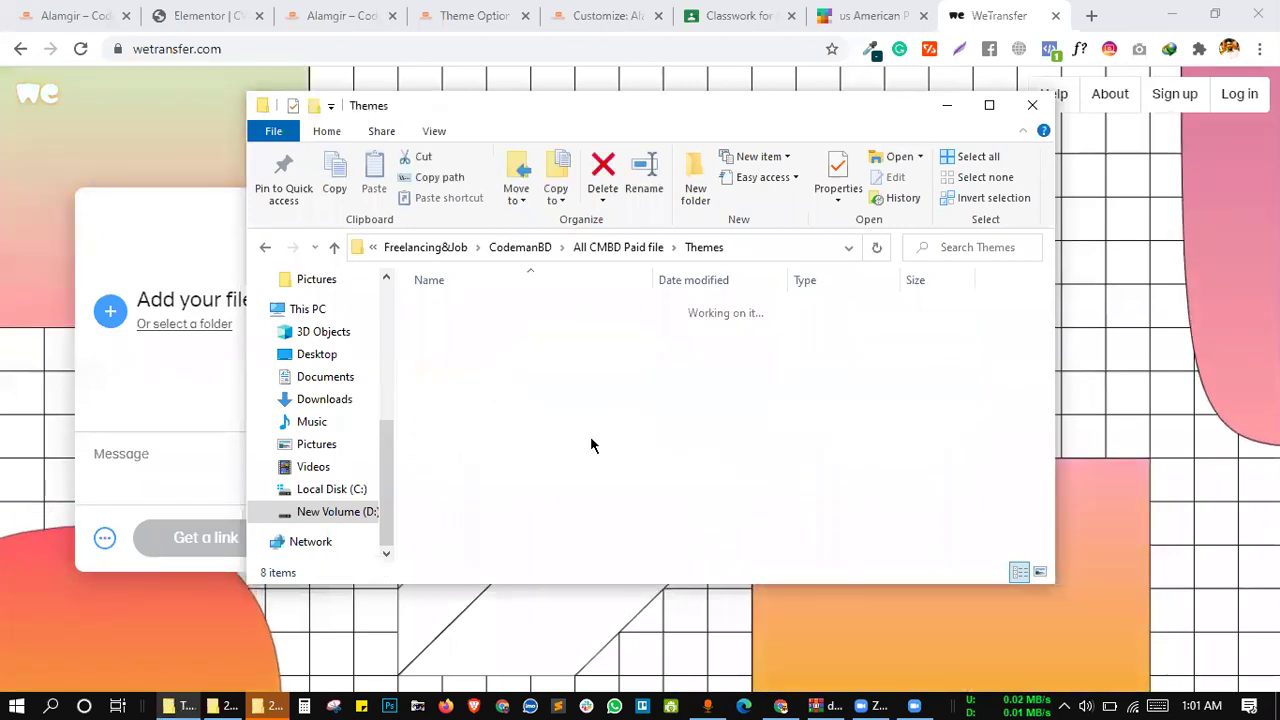
left_click(466, 369)
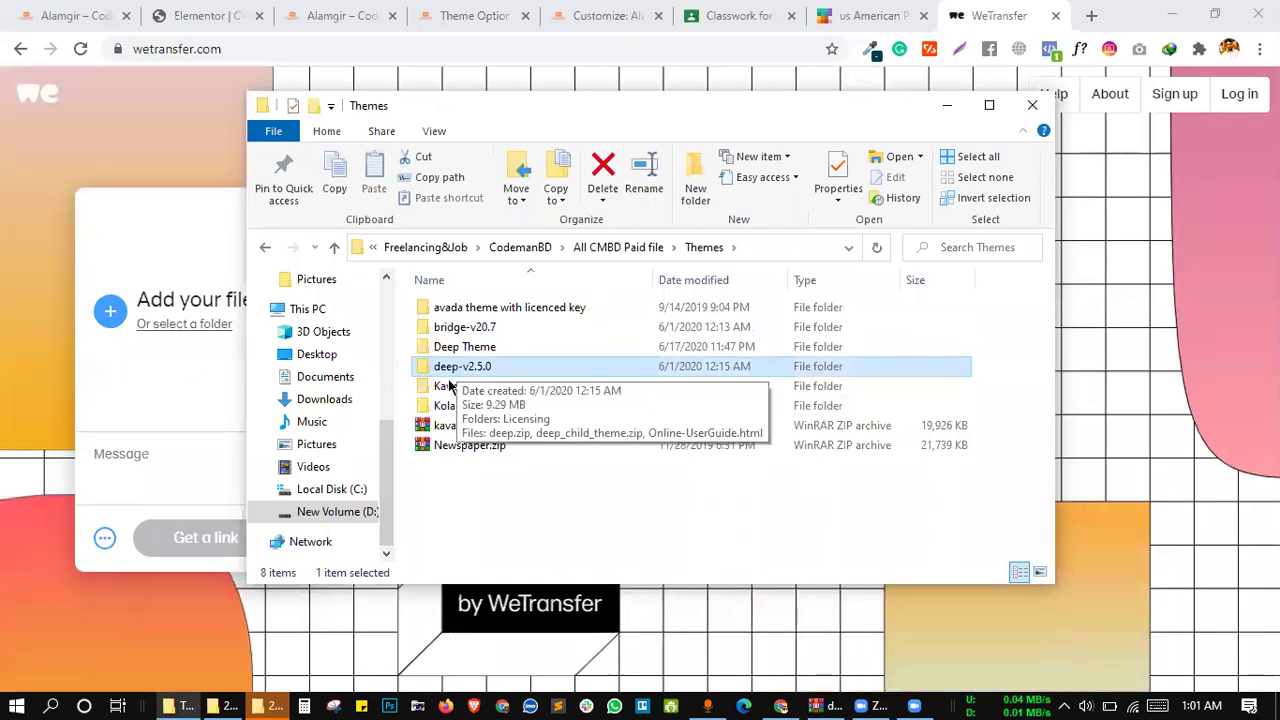
left_click(458, 367)
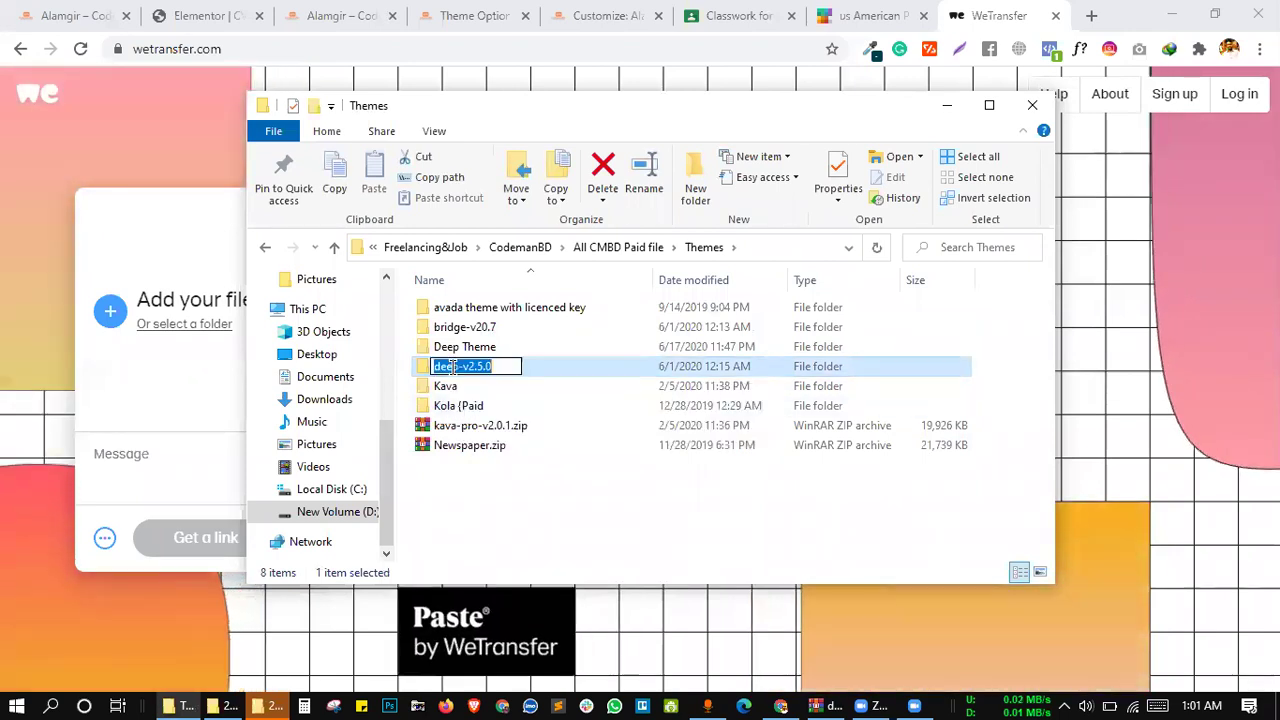
left_click(456, 367)
left_click(524, 365)
double_click(524, 366)
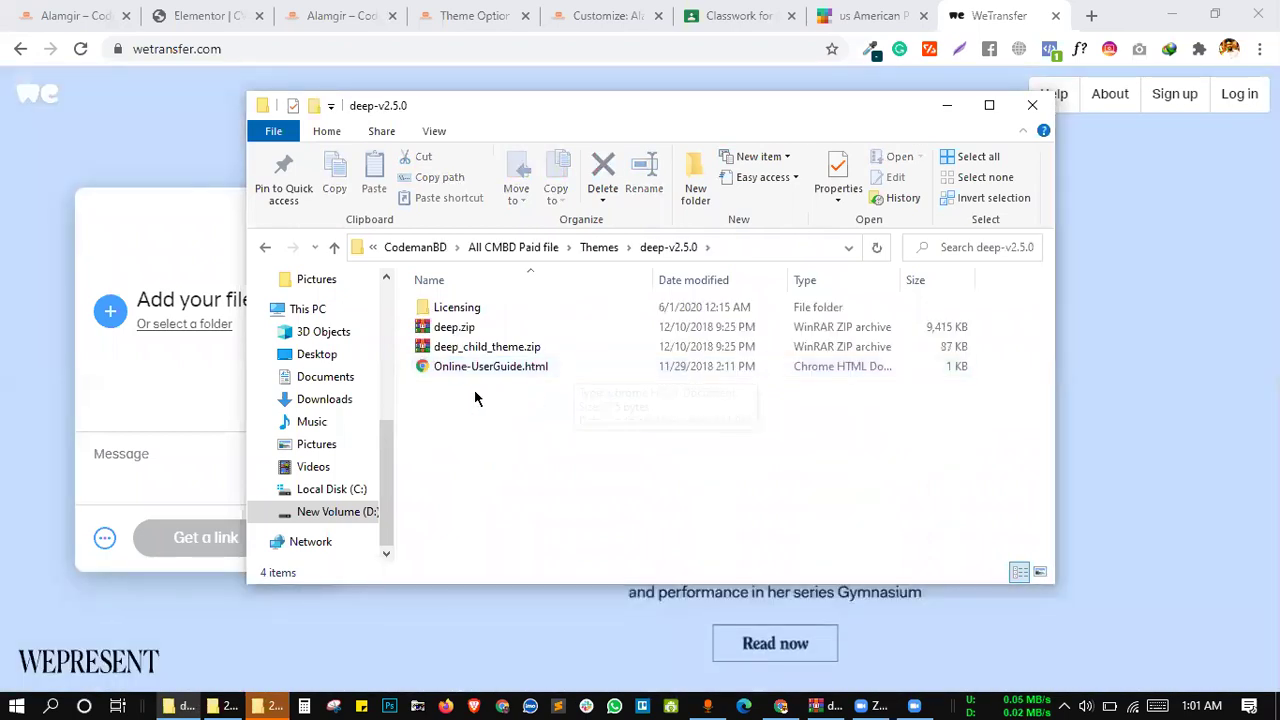
Archive all four items into a ZIP file named deep-v2.5.0.zip
left_click_drag(457, 368, 444, 302)
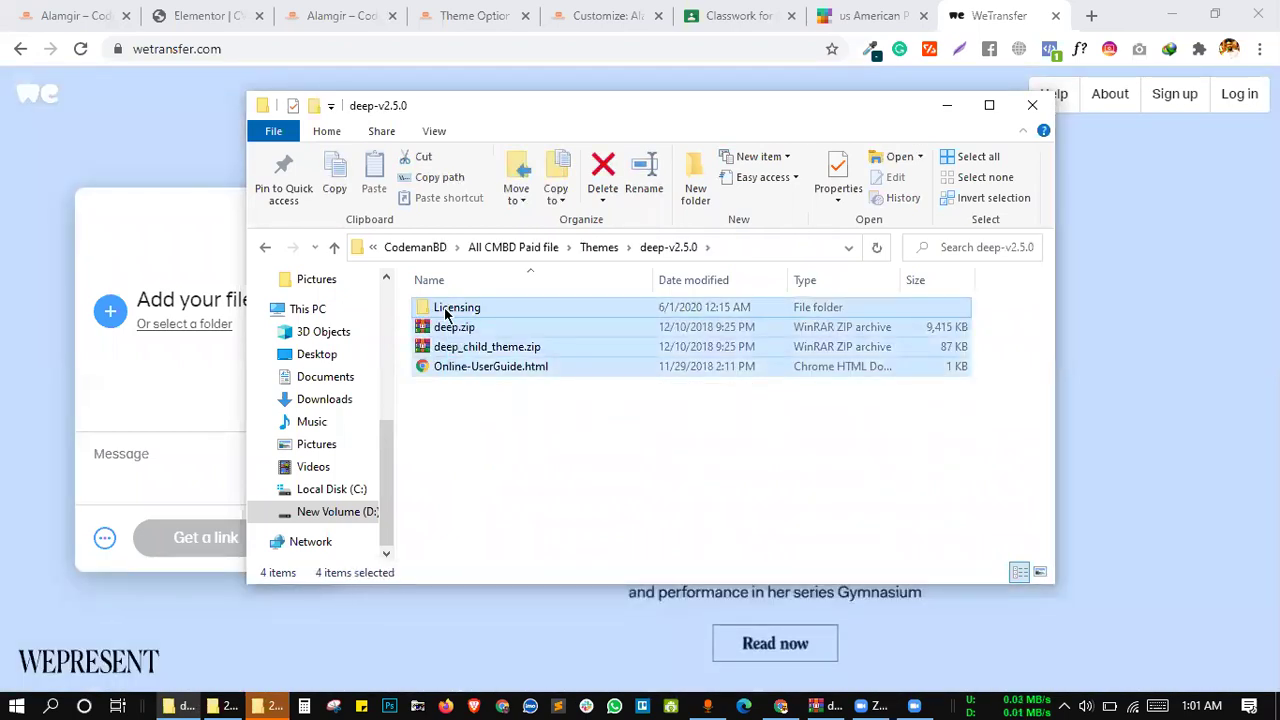
right_click(446, 310)
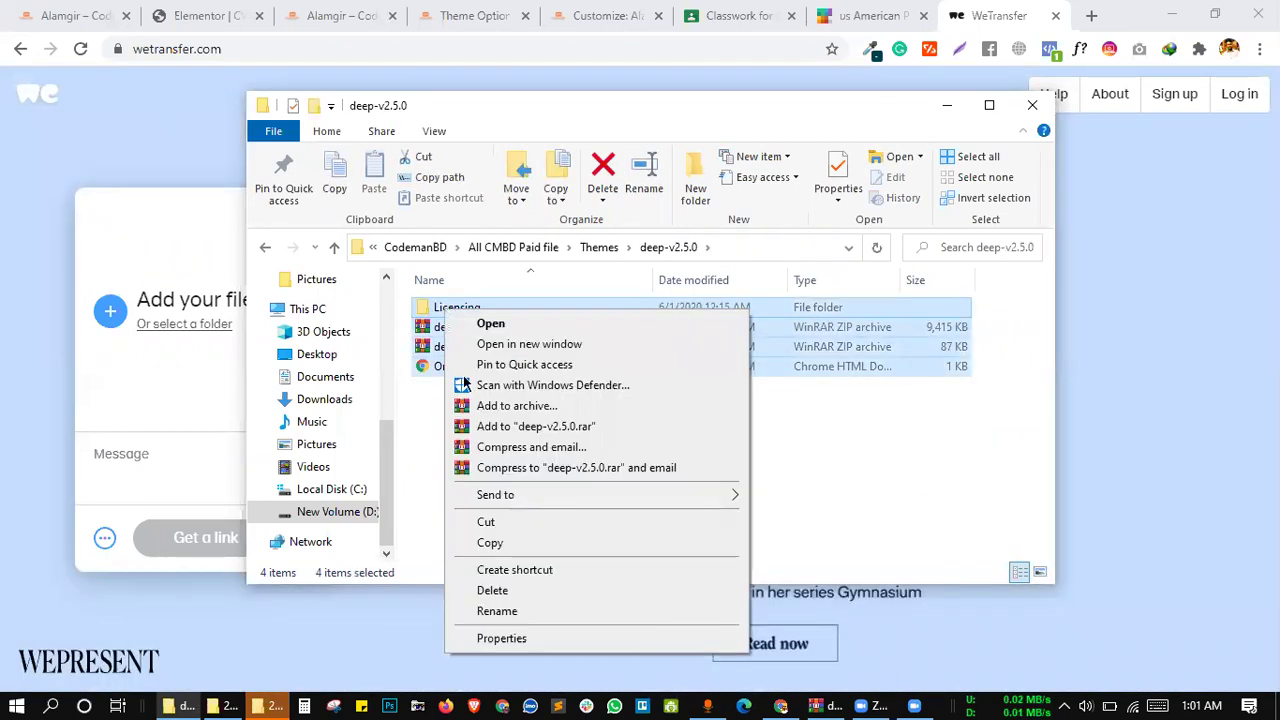
left_click(530, 405)
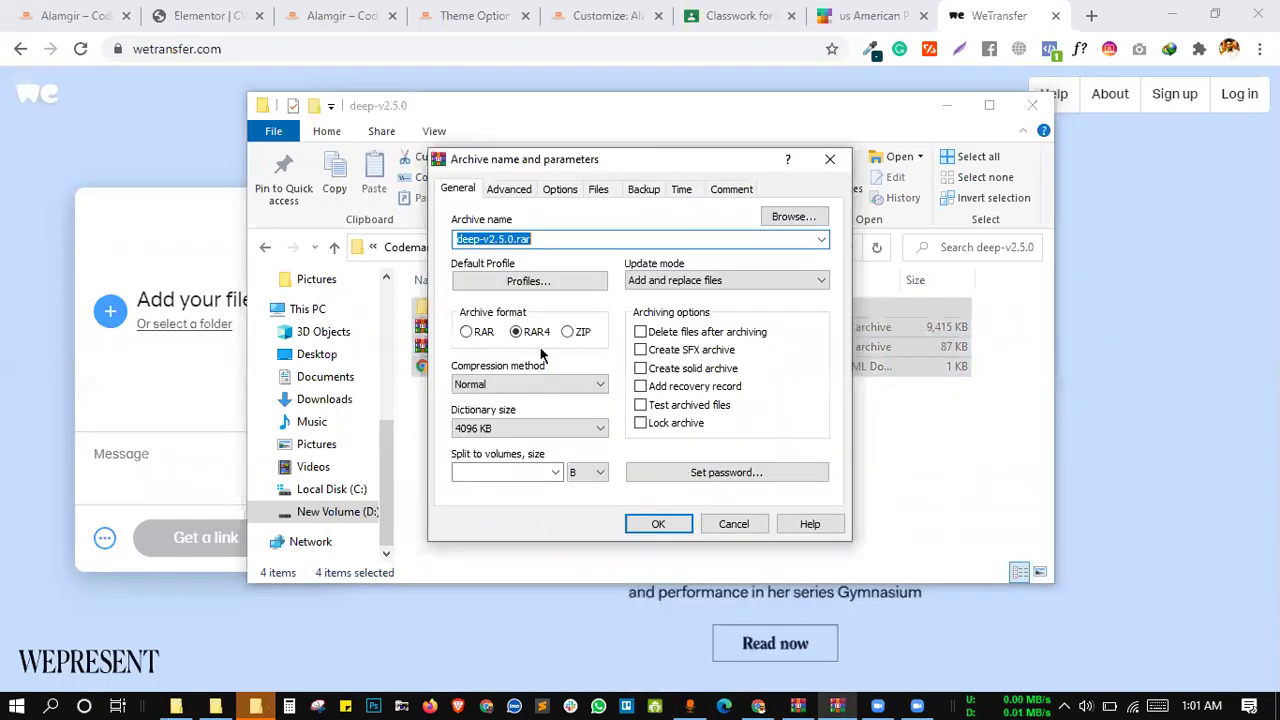
left_click(569, 331)
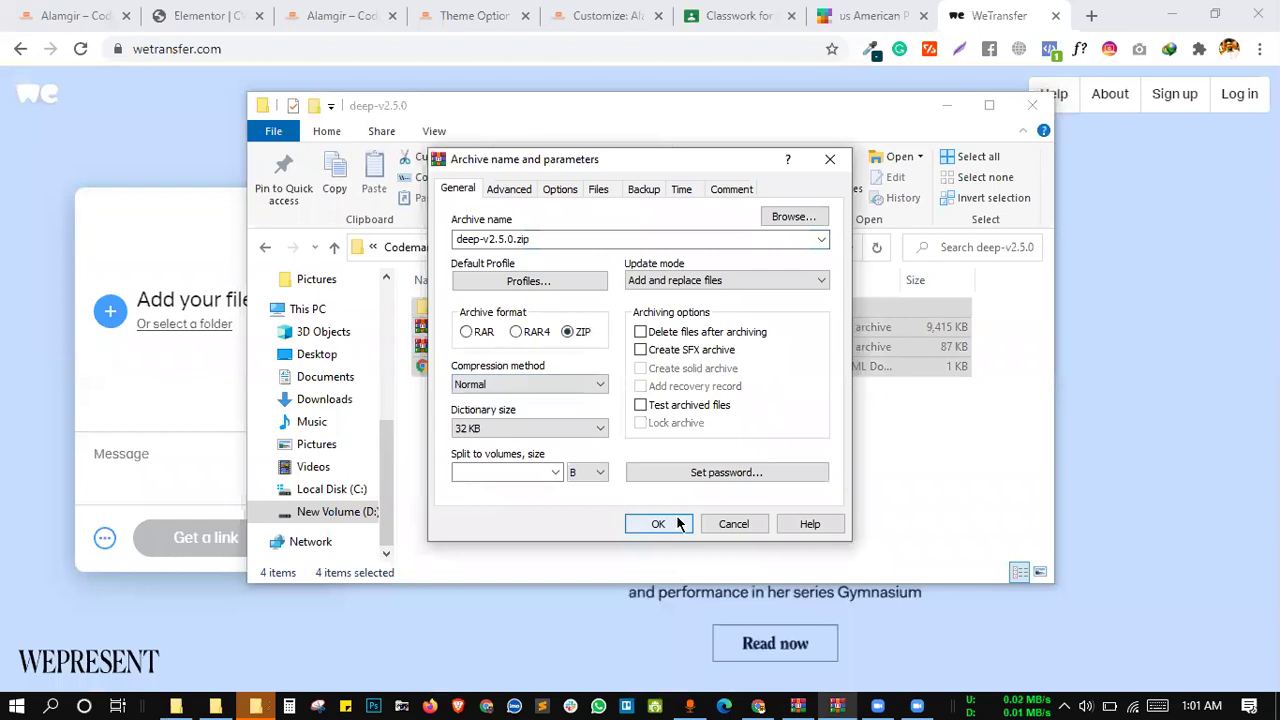
left_click(659, 524)
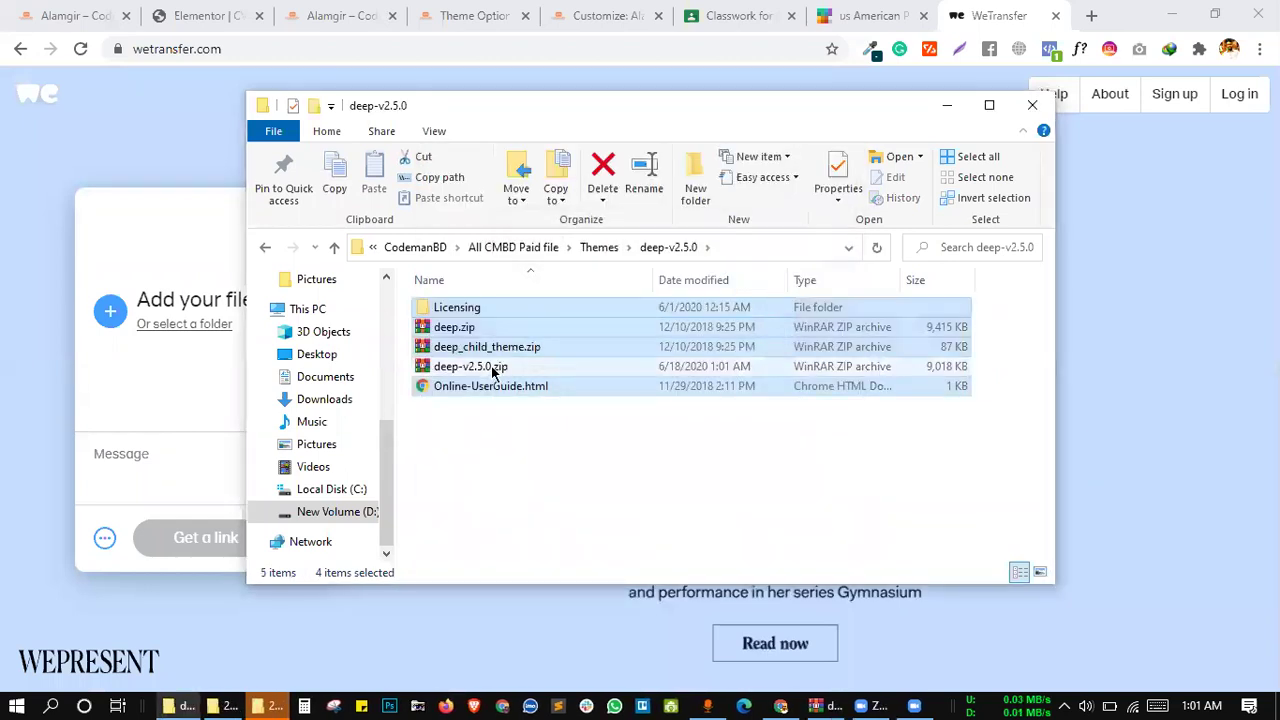
left_click(493, 370)
Upload deep-v2.5.0.zip to WeTransfer as a link transfer and copy the download link
left_click_drag(470, 368, 142, 302)
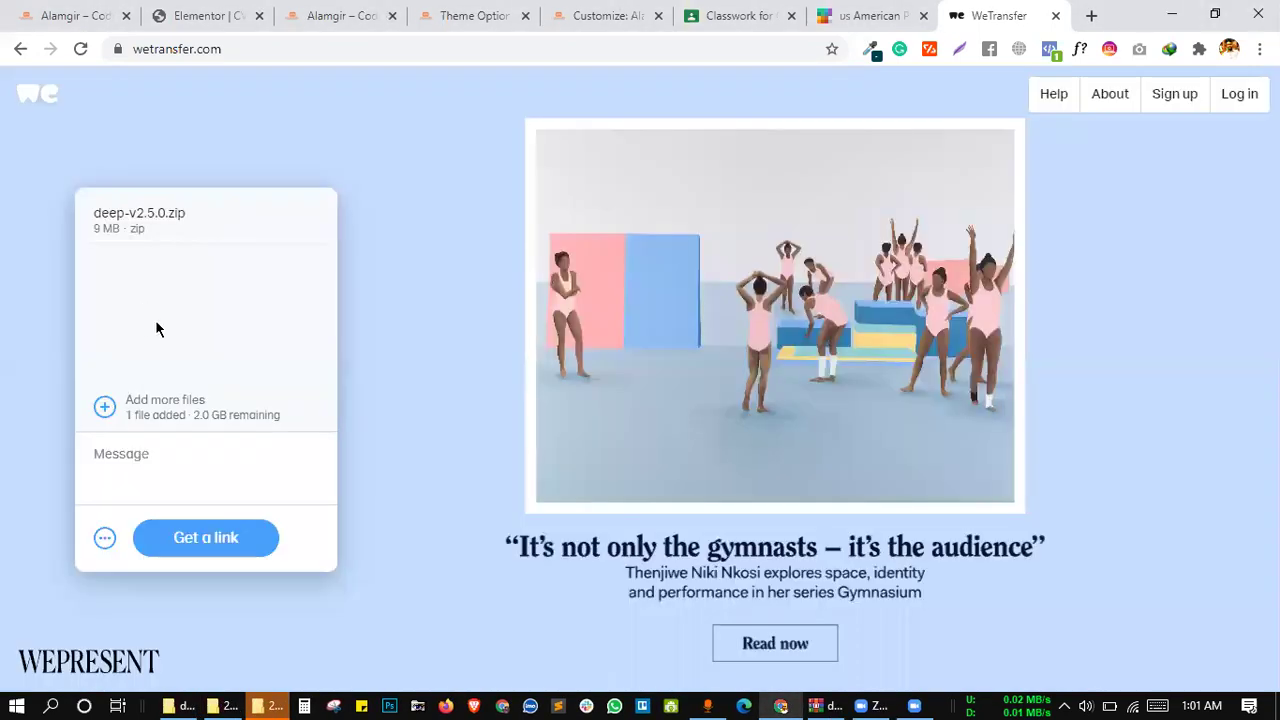
left_click(212, 538)
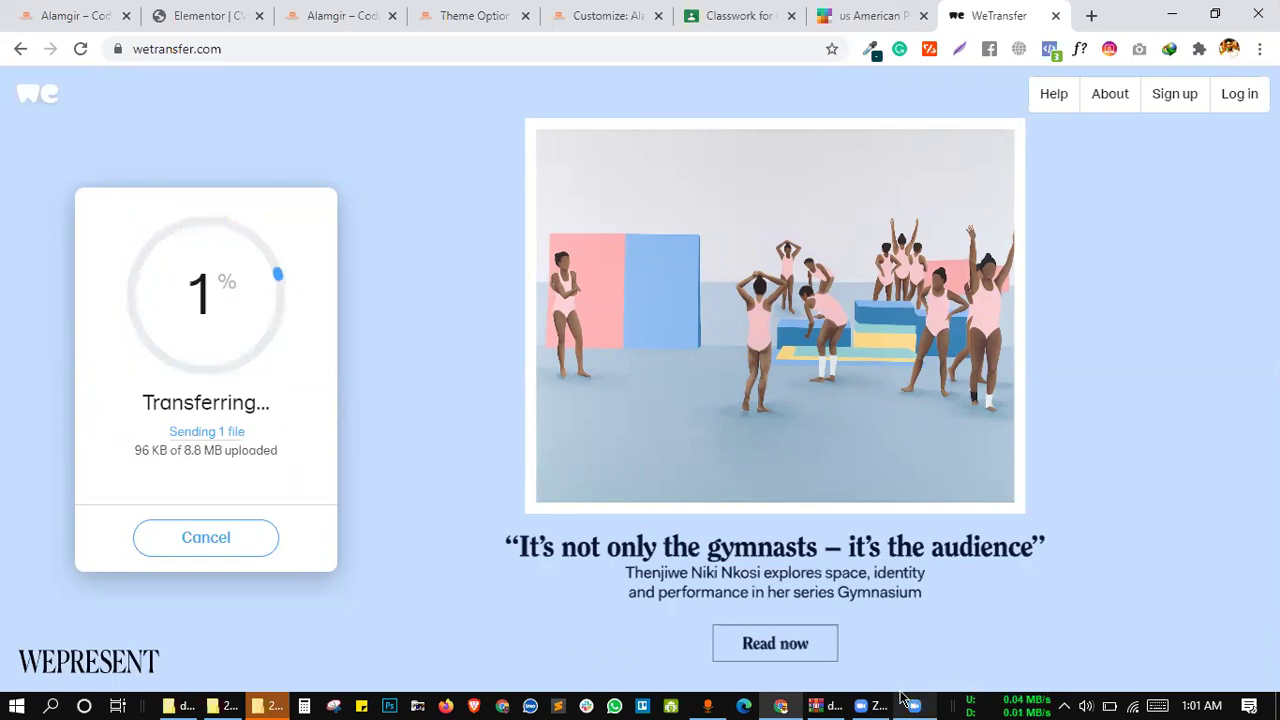
mouse_move(903, 697)
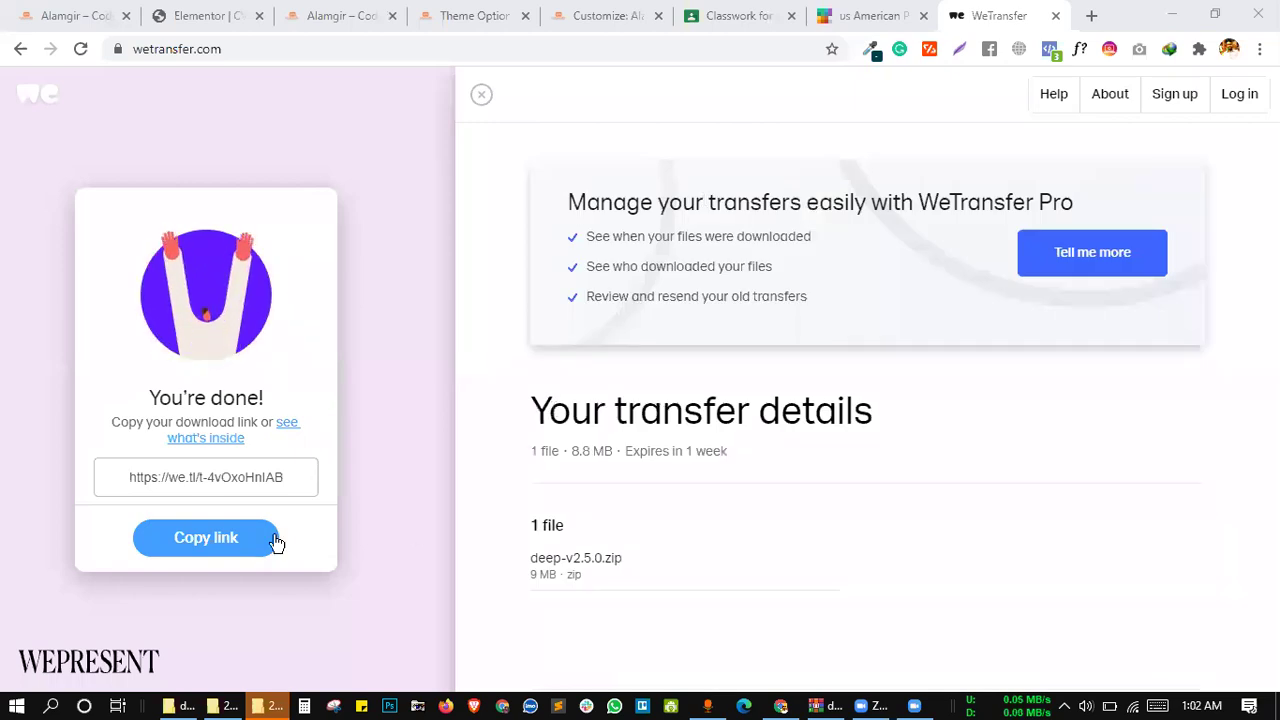
left_click(224, 540)
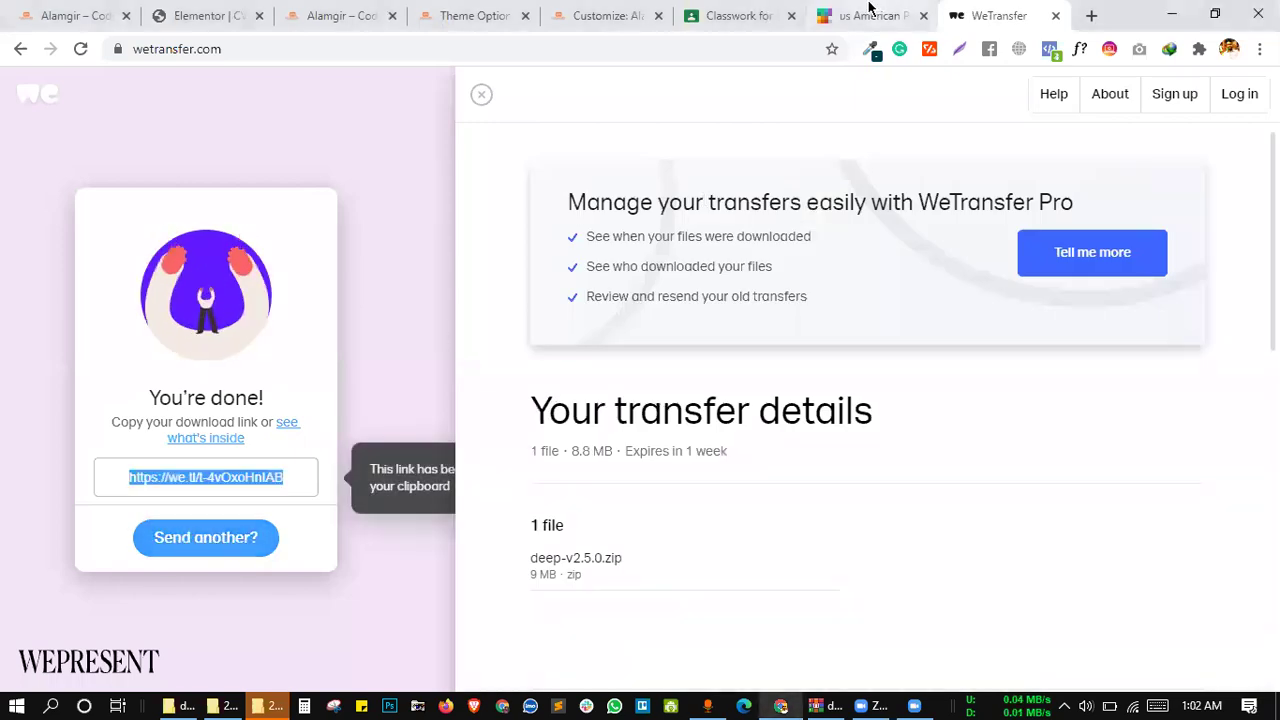
Cycle through the WordPress tabs and return to the Classroom Classwork page
left_click(860, 15)
left_click(690, 12)
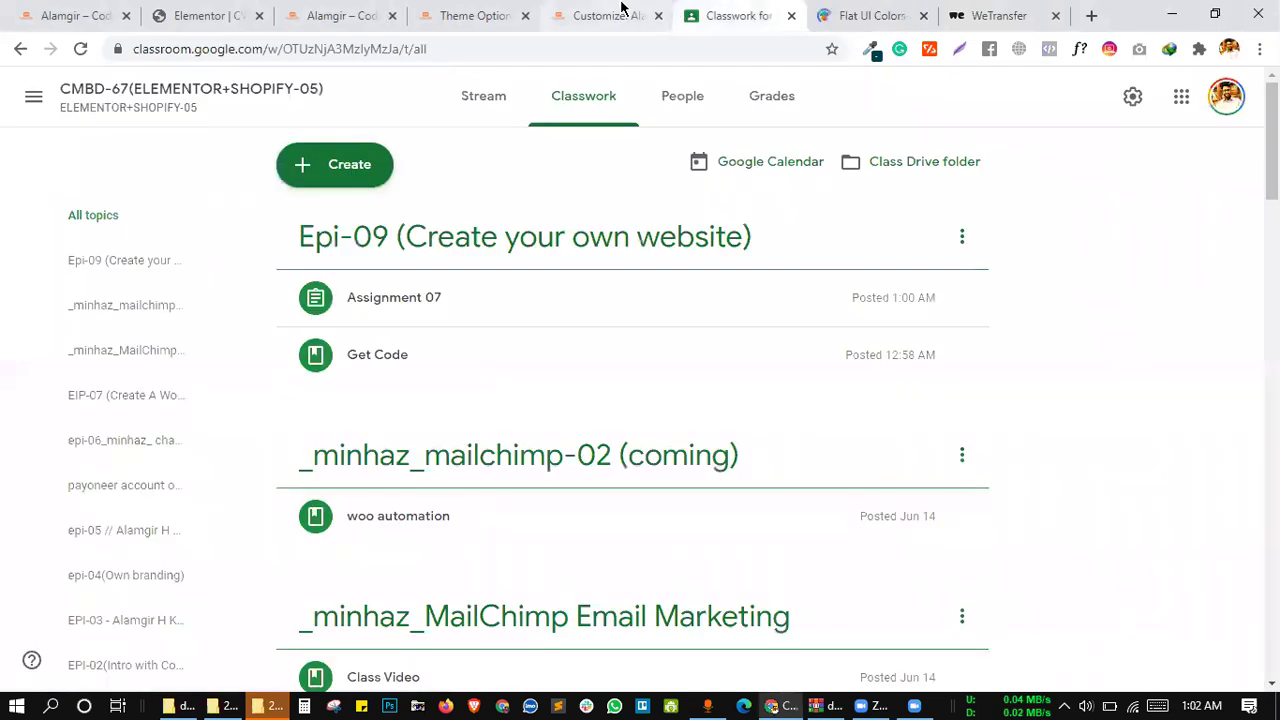
left_click(437, 8)
left_click(340, 16)
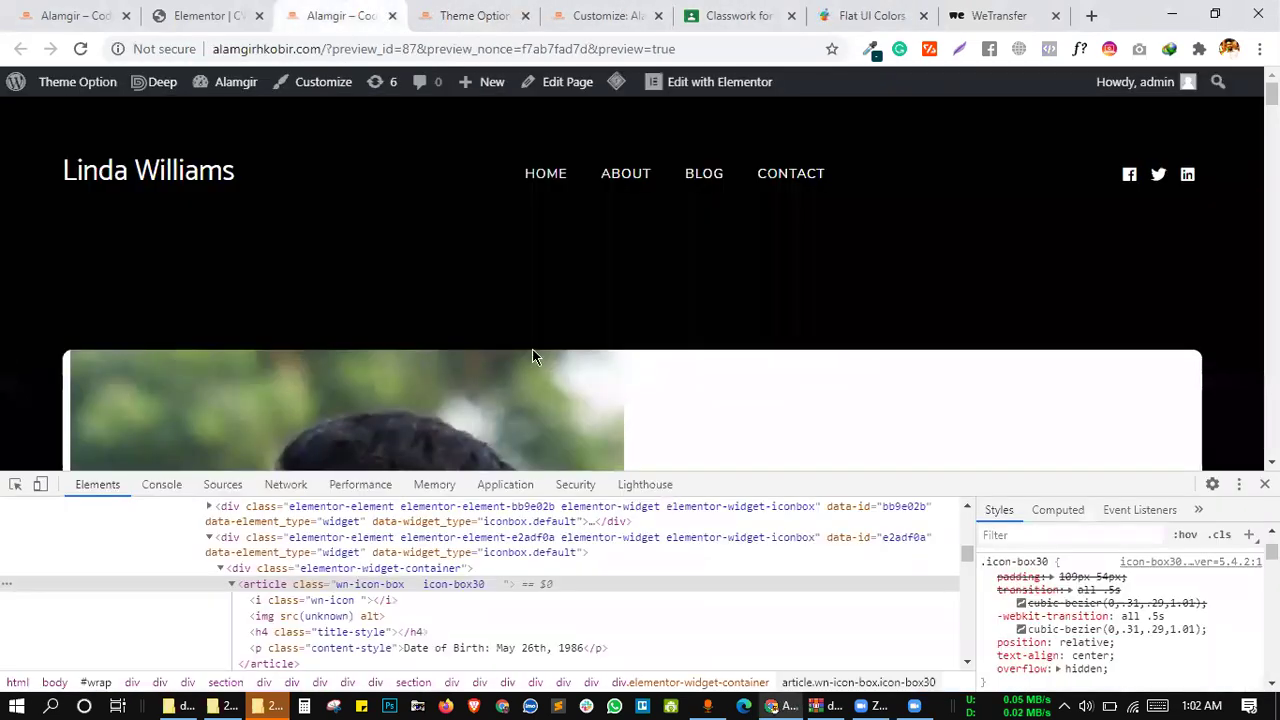
left_click(575, 12)
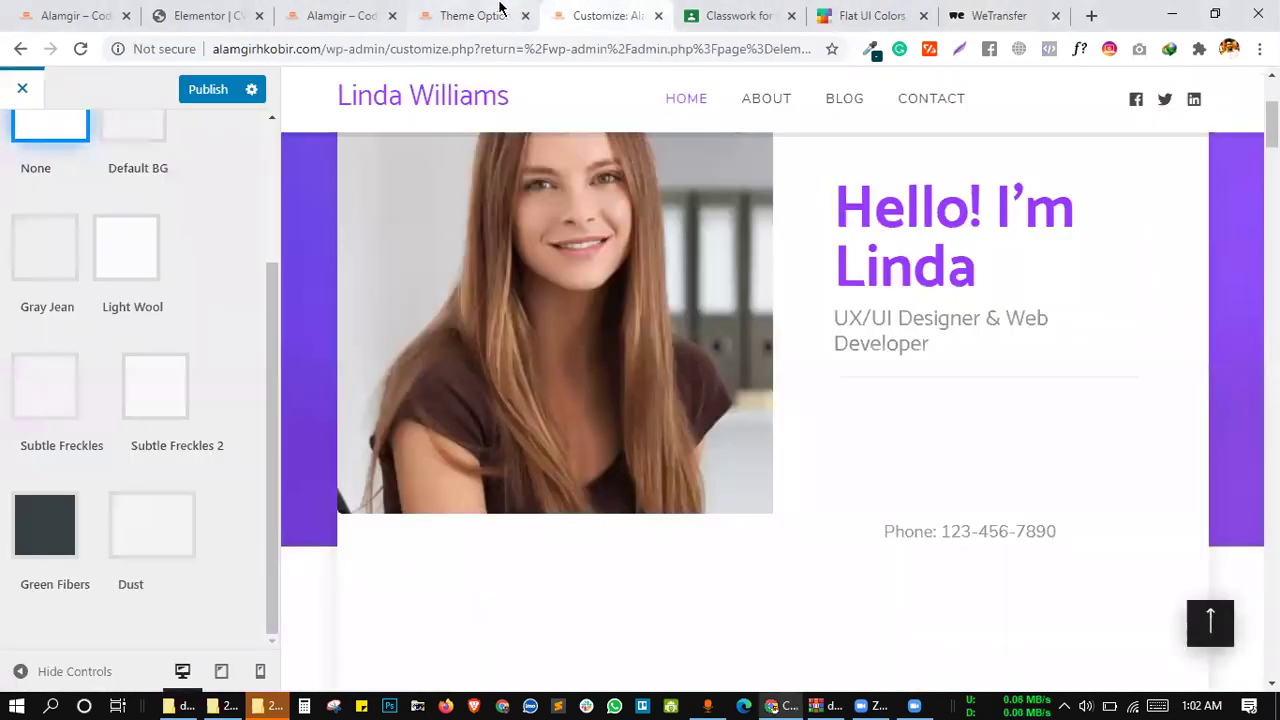
left_click(500, 14)
left_click(738, 12)
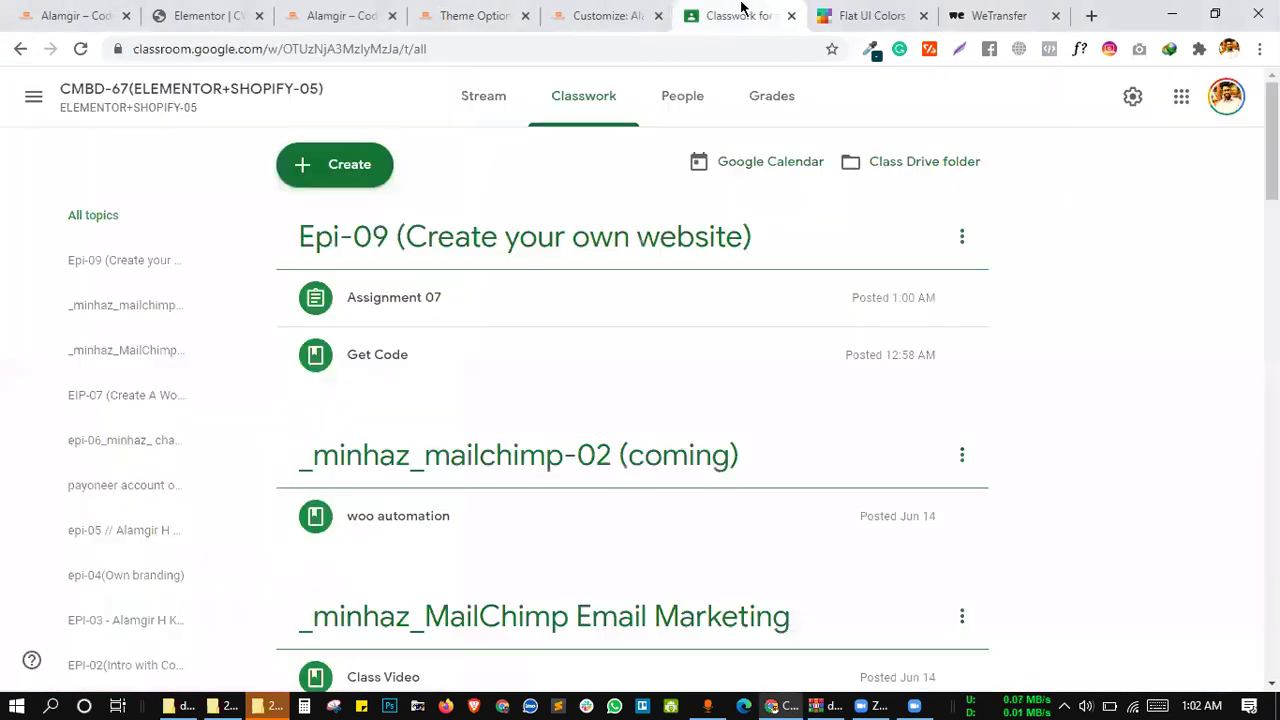
Create a 'Get Deep Theme' material with the pasted WeTransfer link attached
left_click(345, 166)
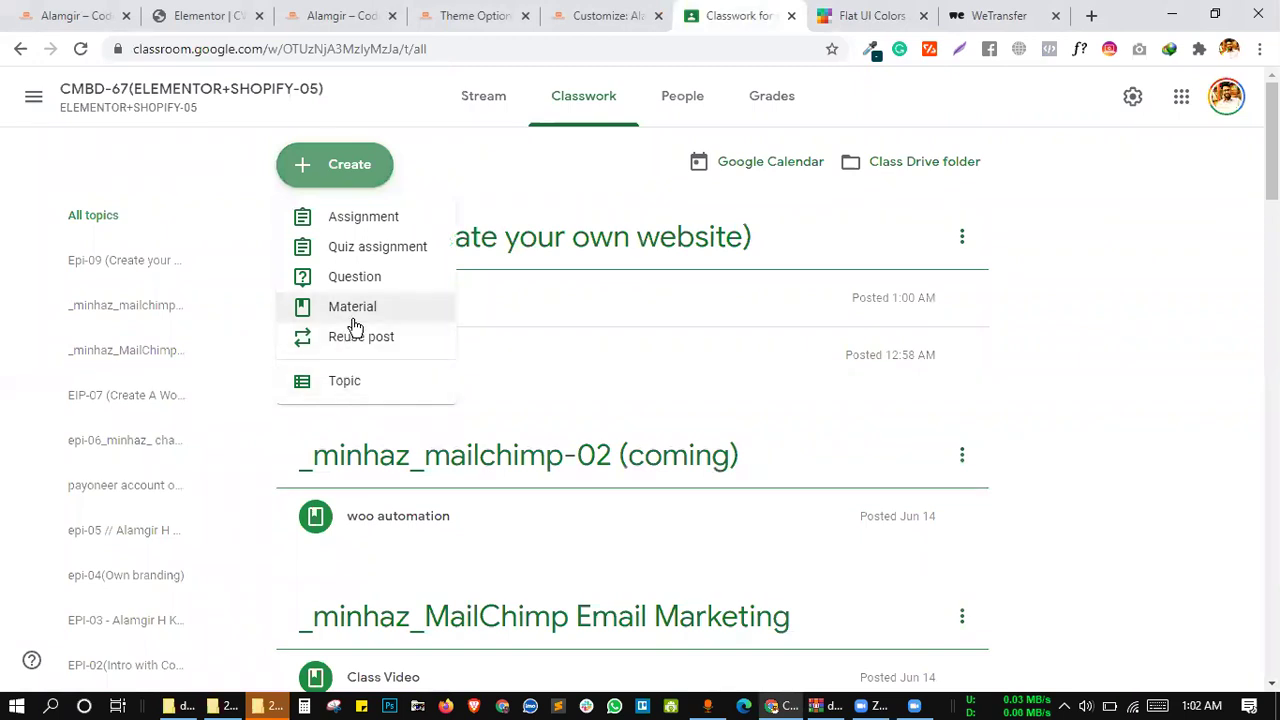
left_click(352, 312)
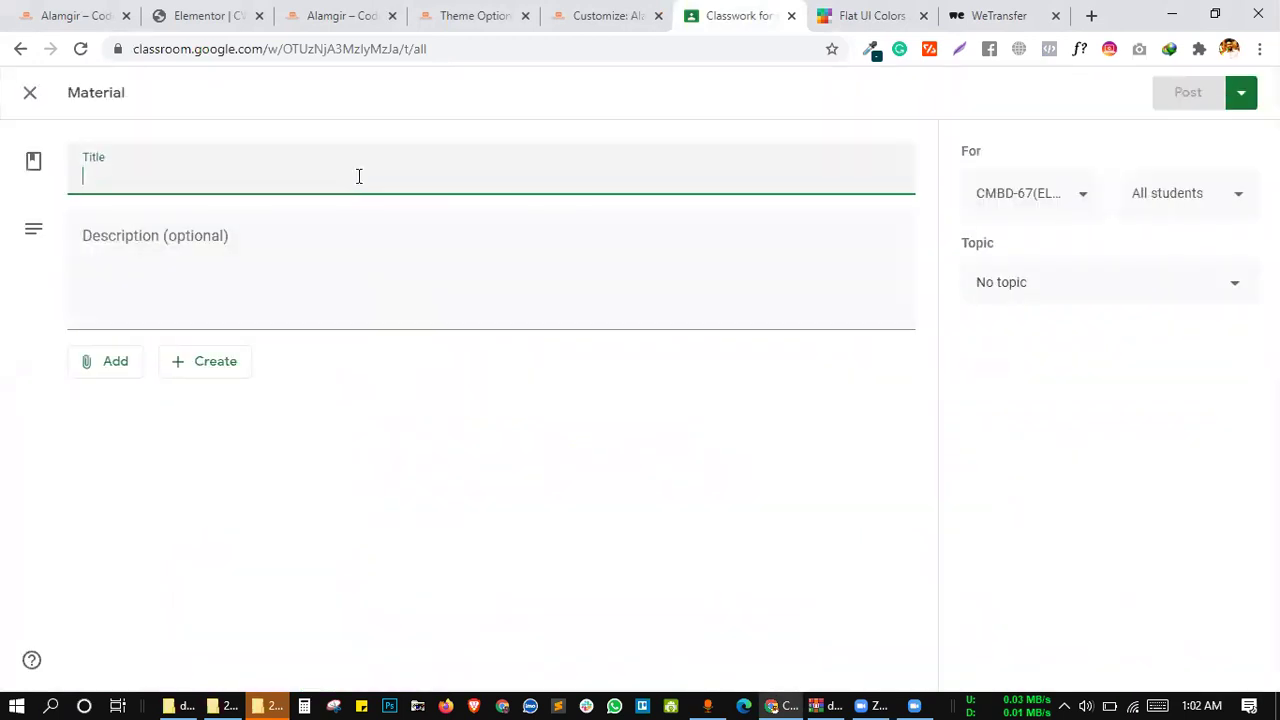
type("Get Deep Theme")
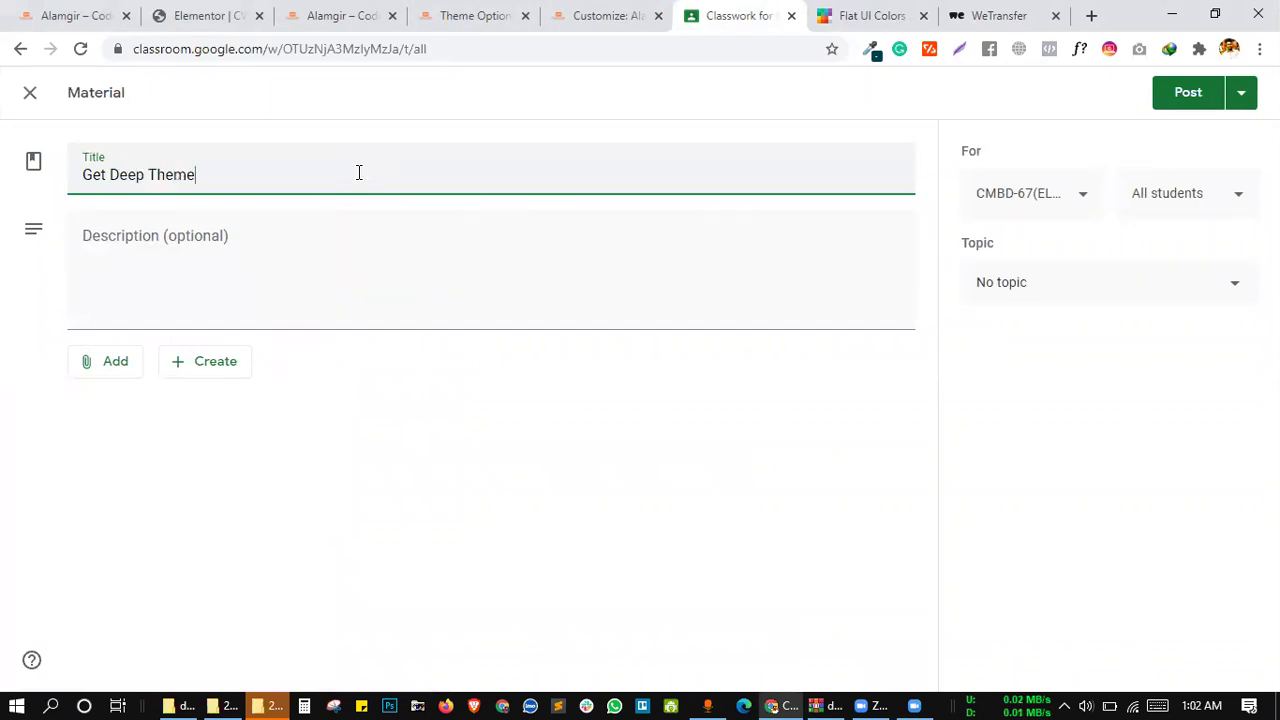
left_click(128, 364)
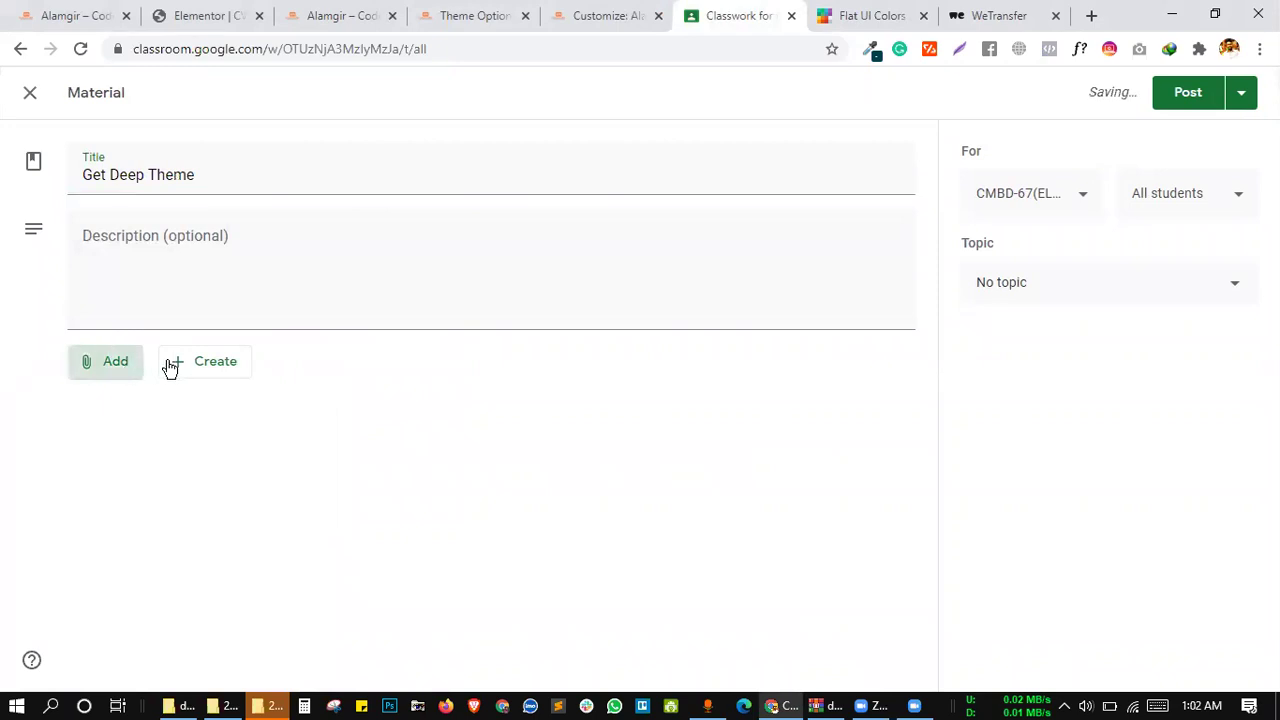
left_click(158, 440)
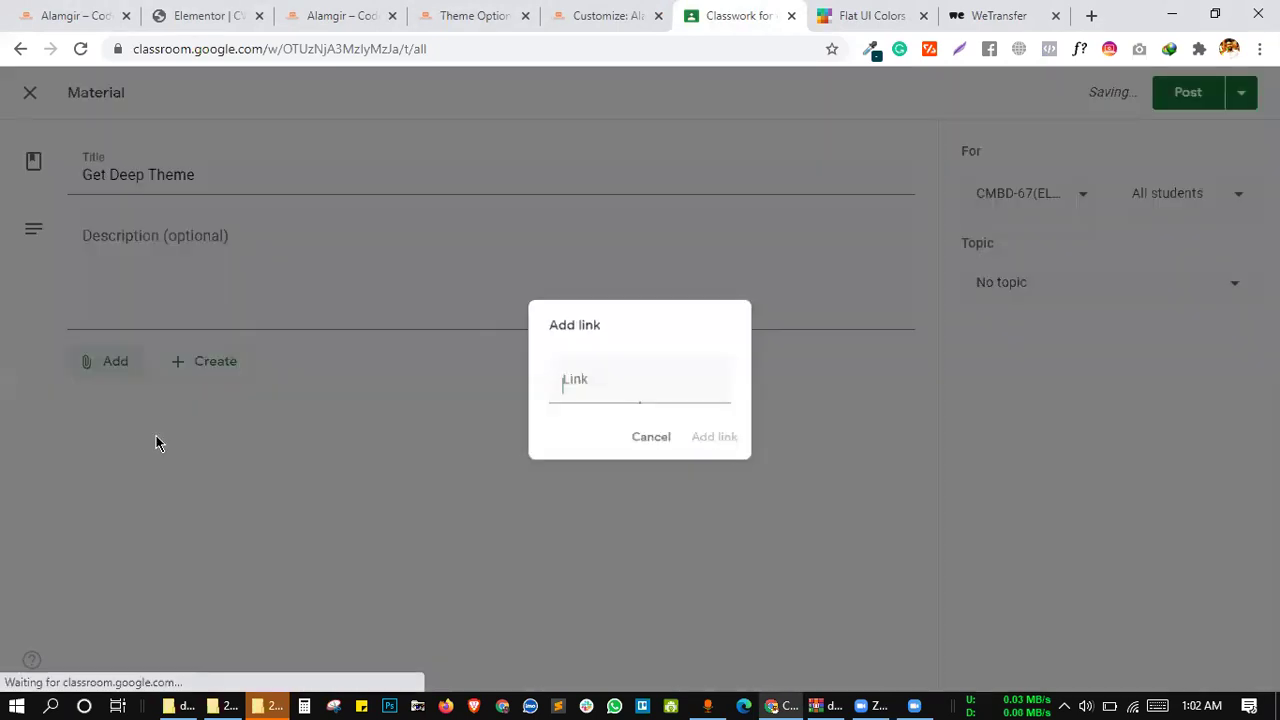
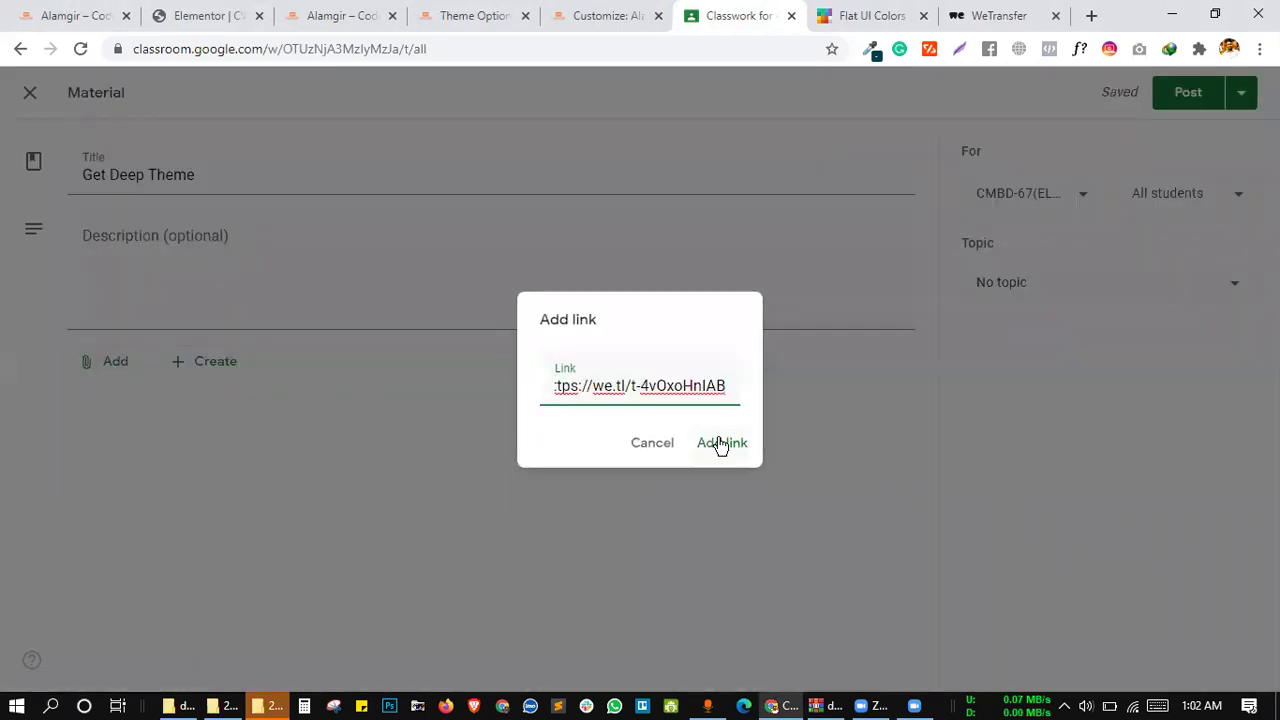
left_click(720, 443)
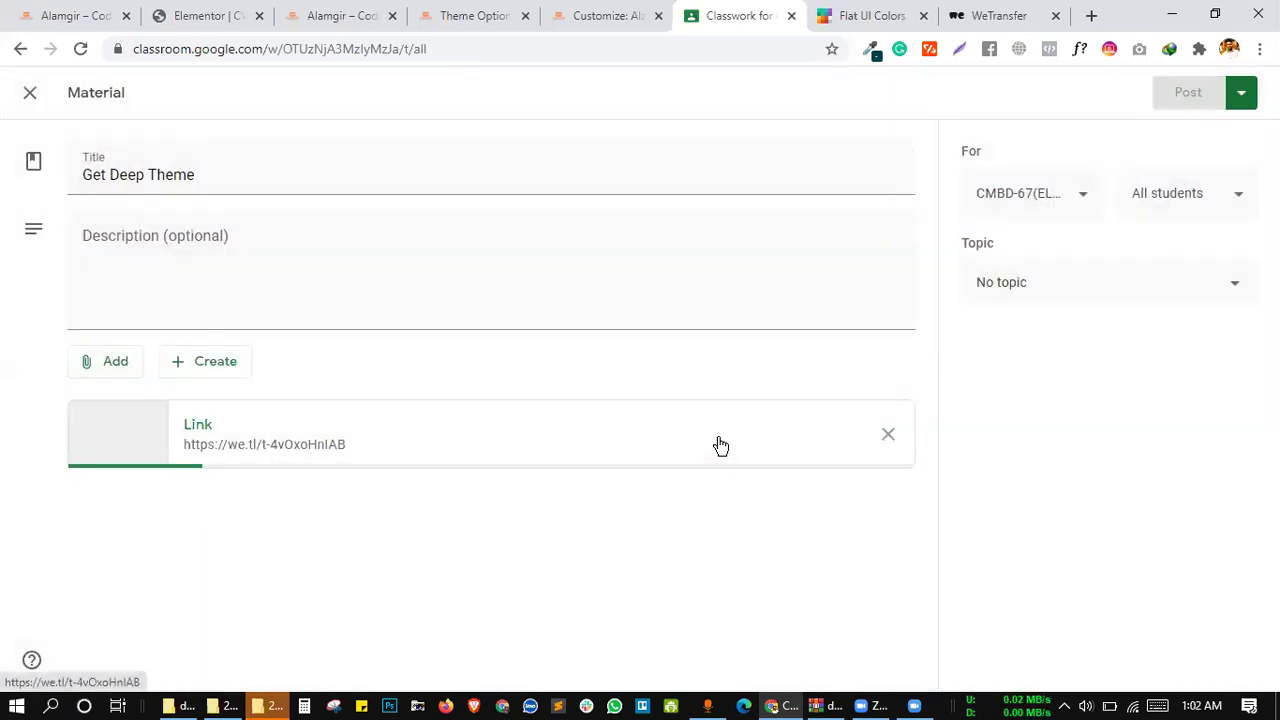
File the material under Epi-09 (Create your own website) and post it
left_click(1025, 291)
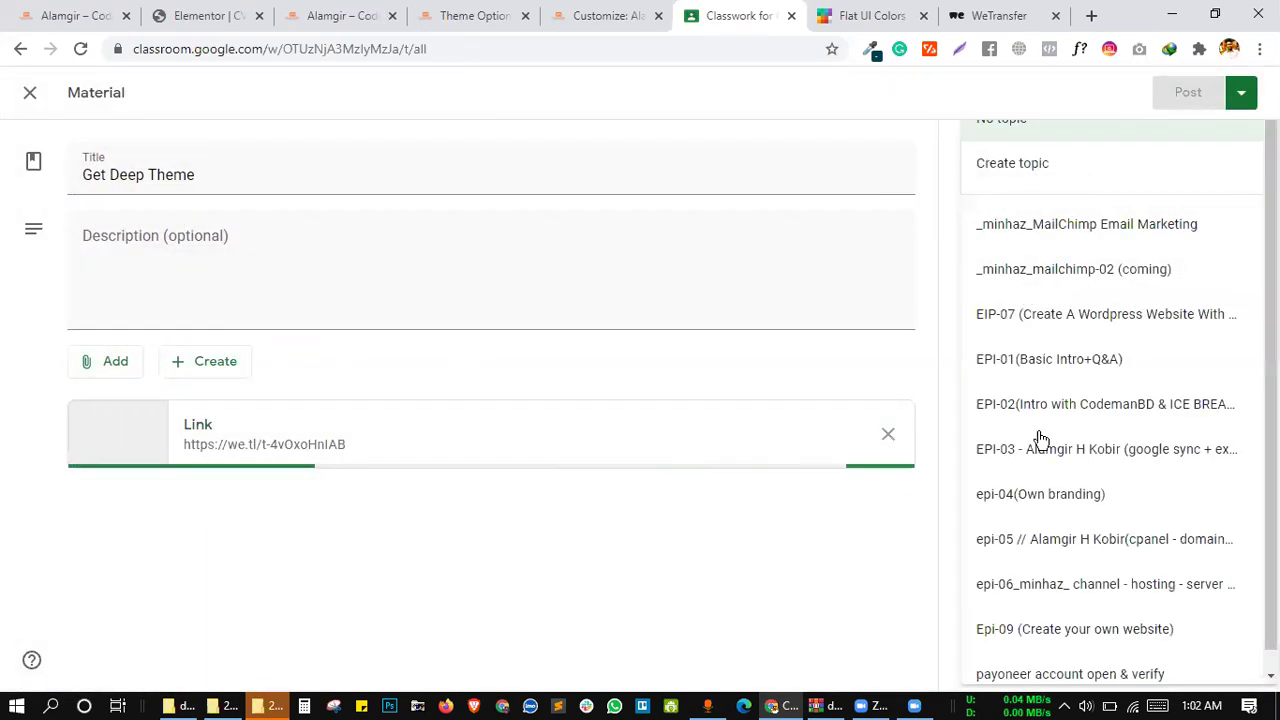
left_click(1043, 605)
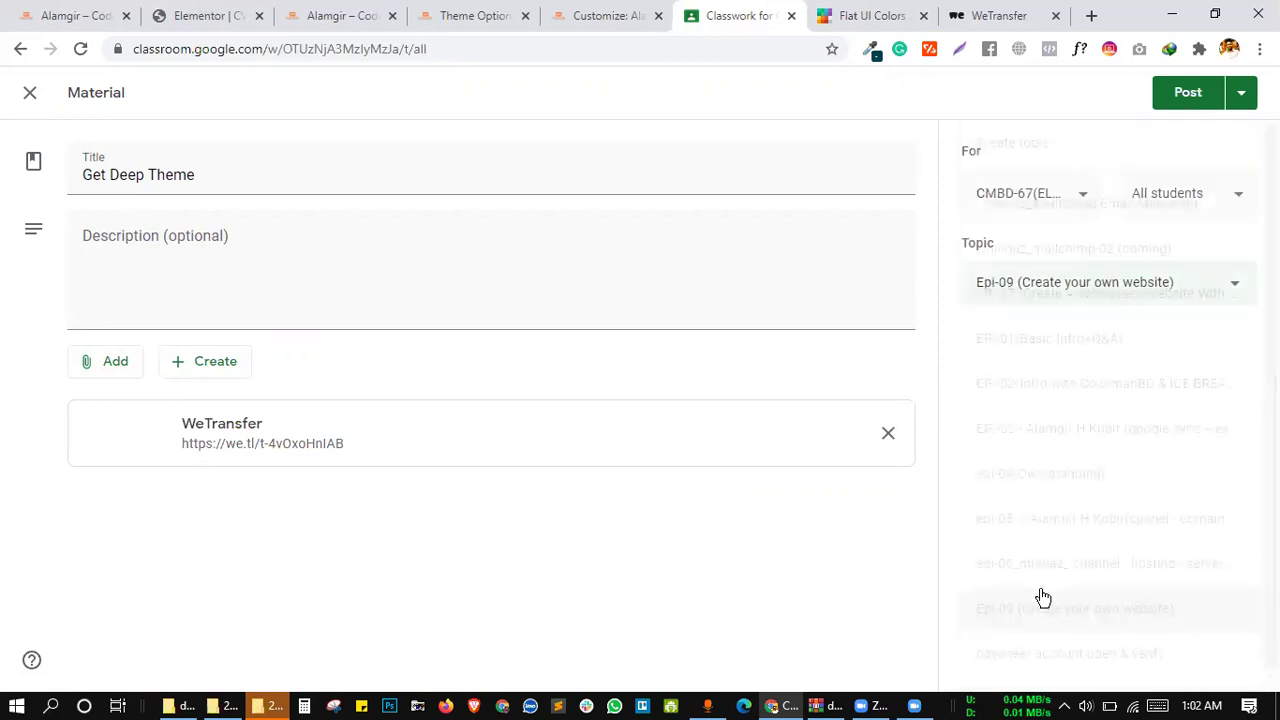
left_click(1187, 96)
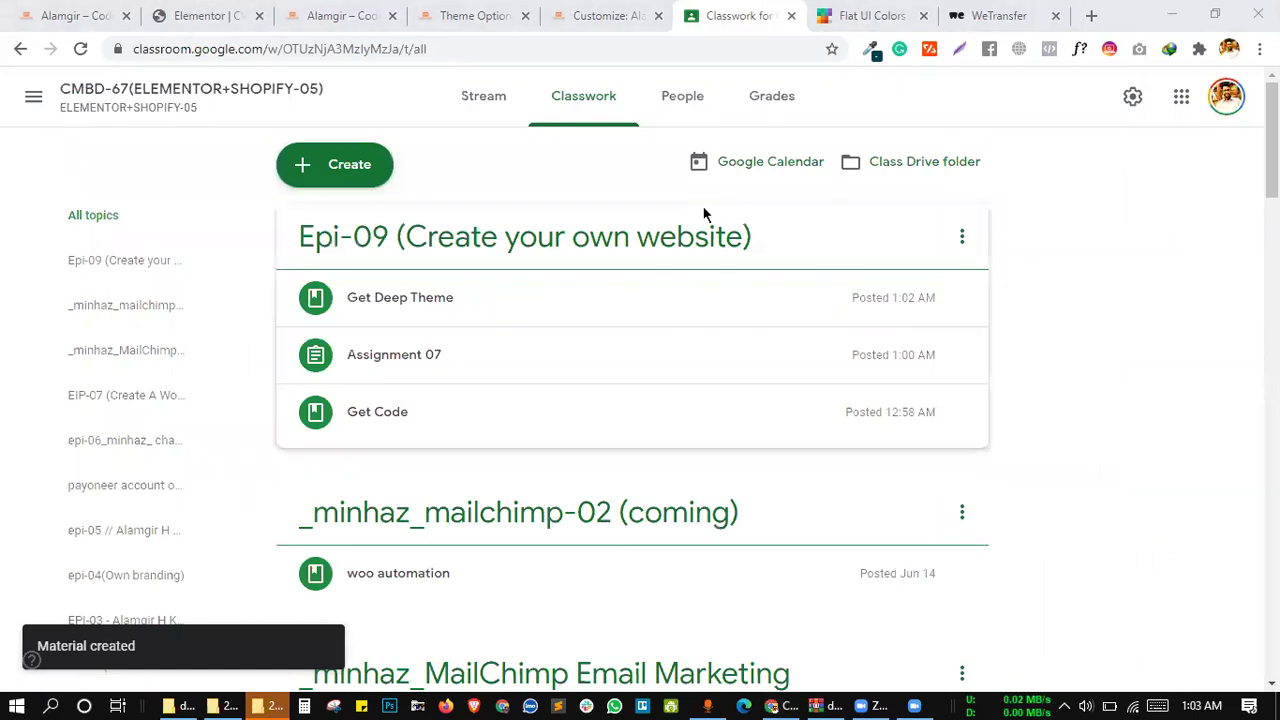
scroll(1134, 316, "down", 1)
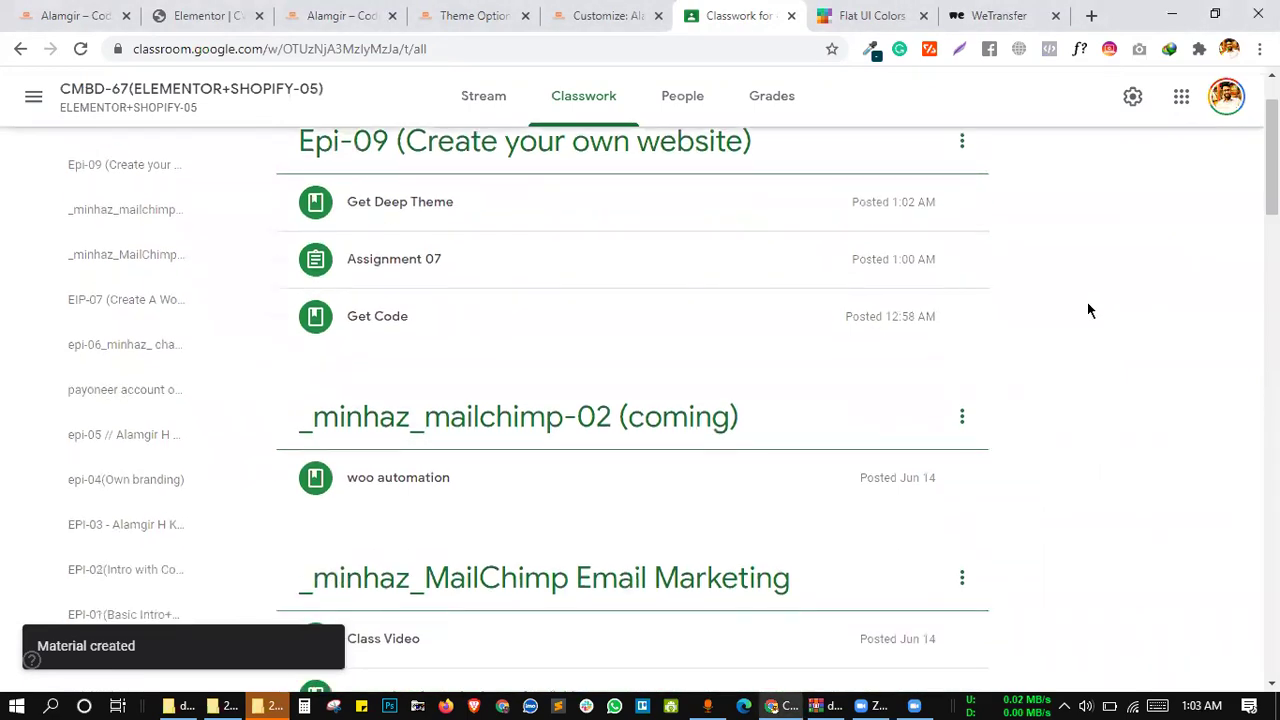
scroll(1087, 300, "up", 1)
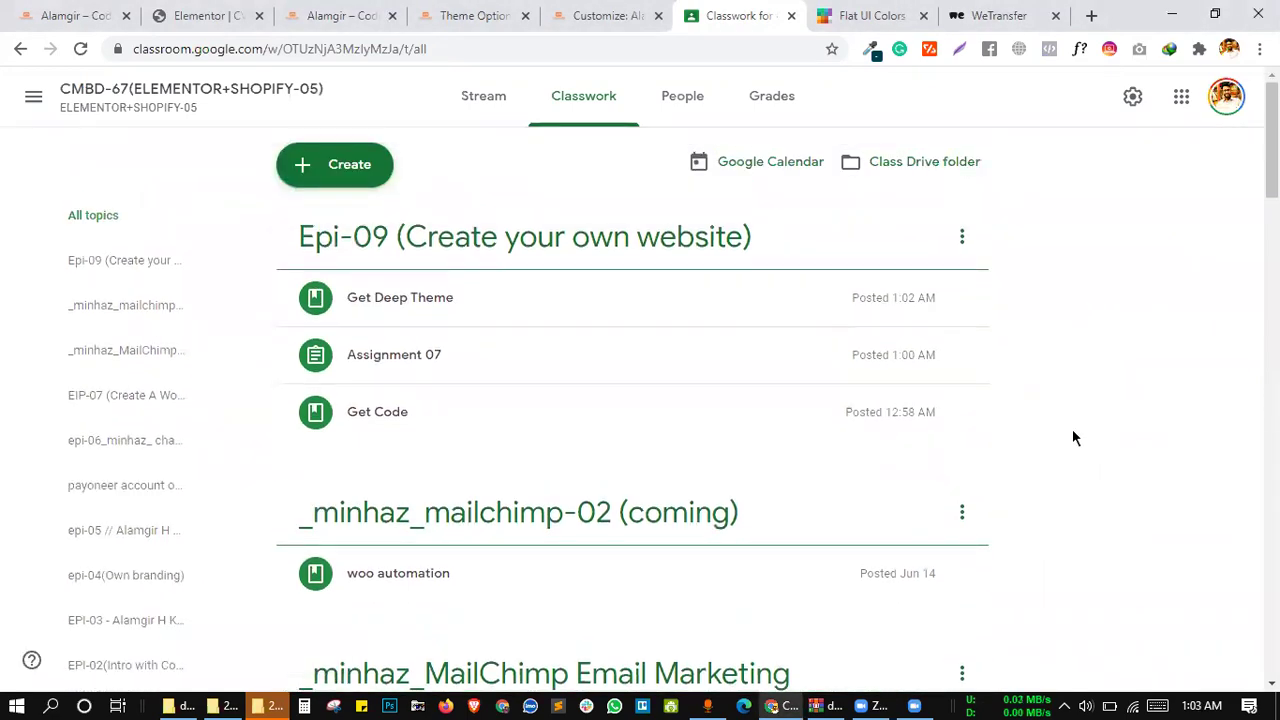